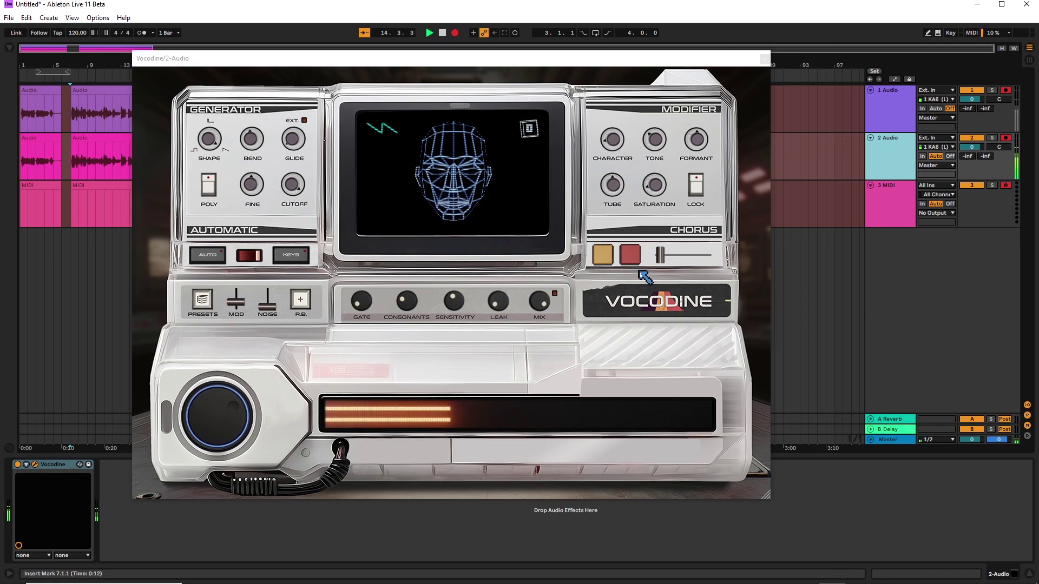
- Route the 3 MIDI track's output to 2-Audio so it feeds the Vocodine plugin
{"action": "left_click", "coordinate": [936, 213]}
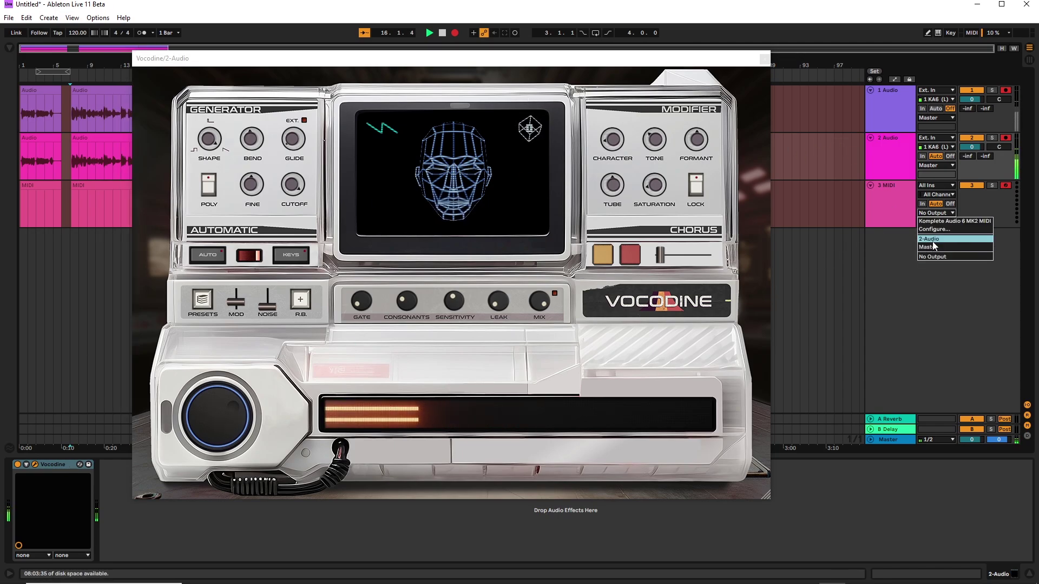
{"action": "left_click", "coordinate": [930, 240]}
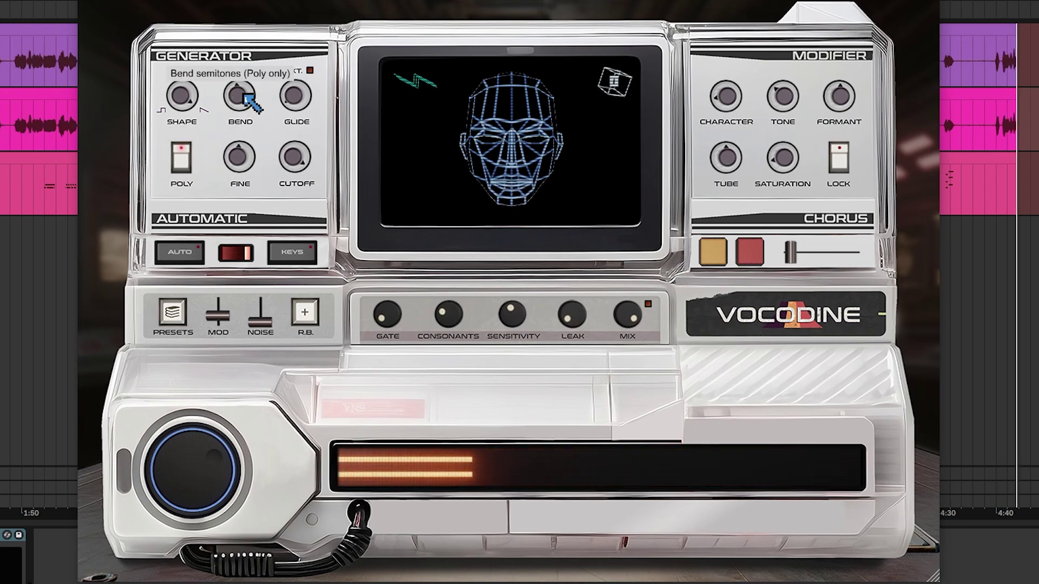
- Adjust the Generator's Bend and Glide, trying glide times of 617 ms and 483 ms and a bend of 24 semitones
{"action": "left_click_drag", "start_coordinate": [233, 100], "coordinate": [260, 116]}
{"action": "left_click", "coordinate": [296, 91]}
{"action": "left_click_drag", "start_coordinate": [298, 82], "coordinate": [302, 39]}
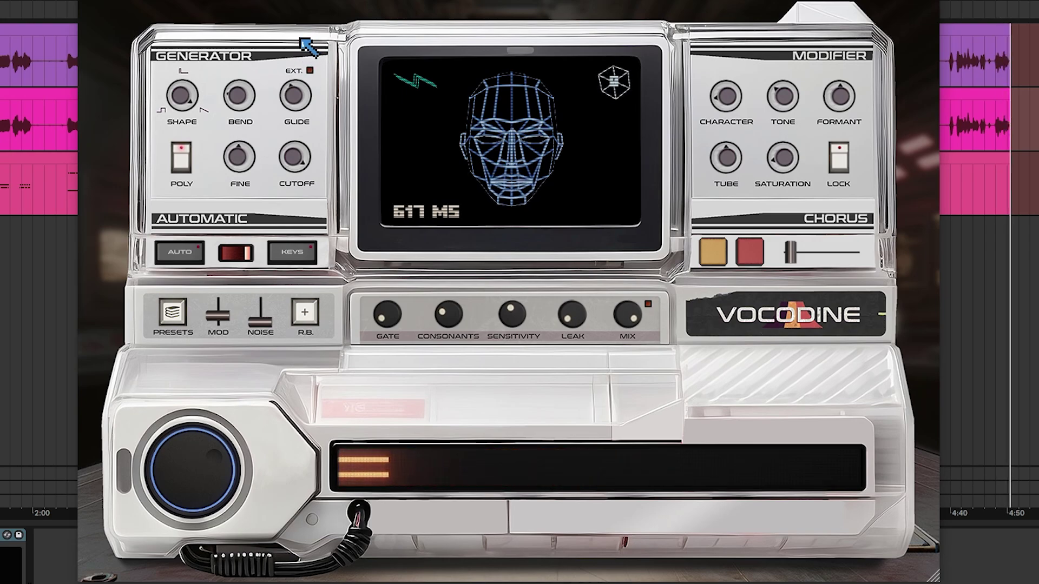
{"action": "left_click_drag", "start_coordinate": [244, 94], "coordinate": [241, 158]}
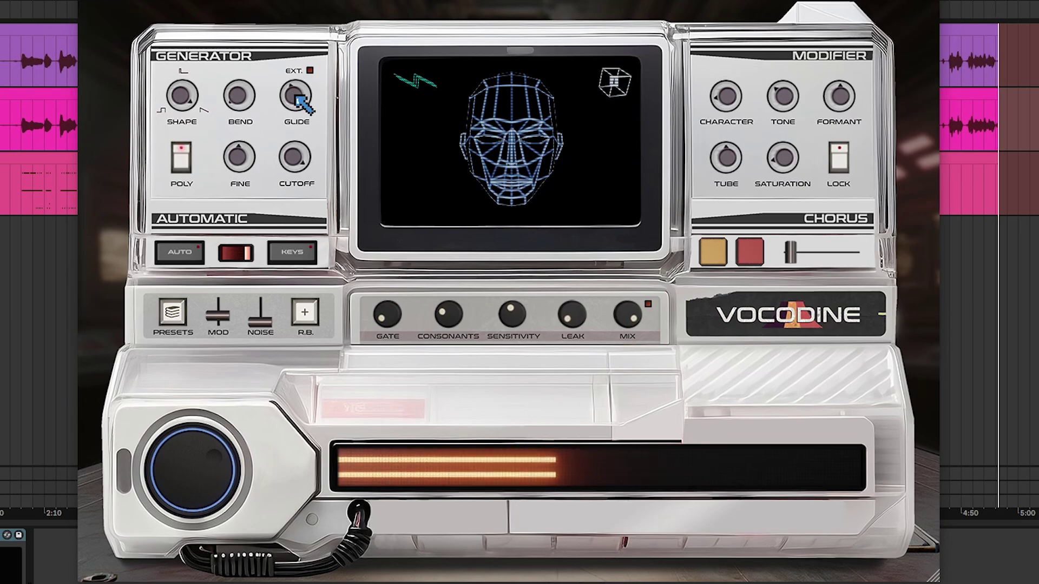
{"action": "left_click_drag", "start_coordinate": [297, 99], "coordinate": [295, 73]}
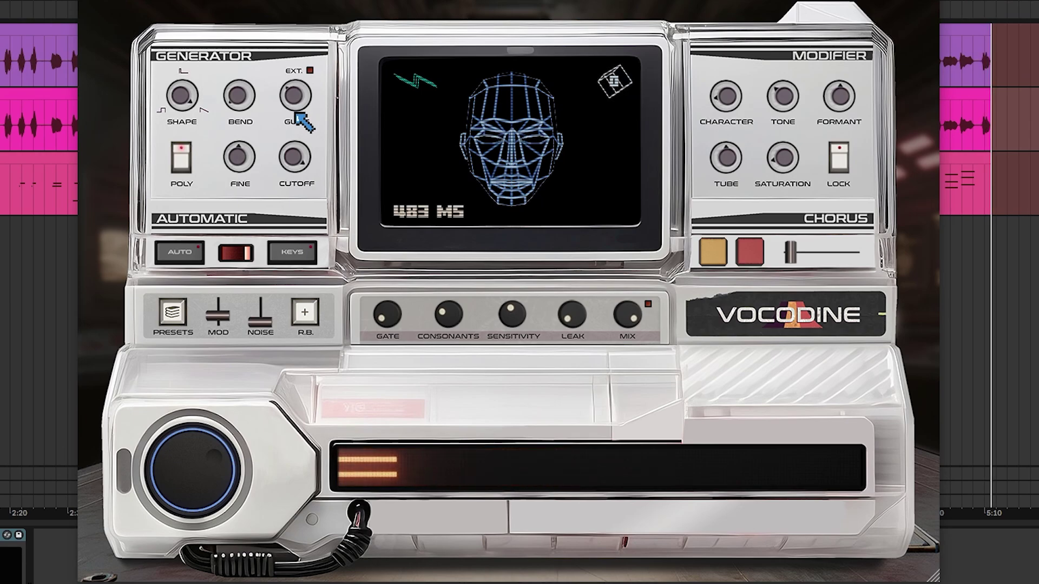
{"action": "left_click_drag", "start_coordinate": [301, 96], "coordinate": [304, 110]}
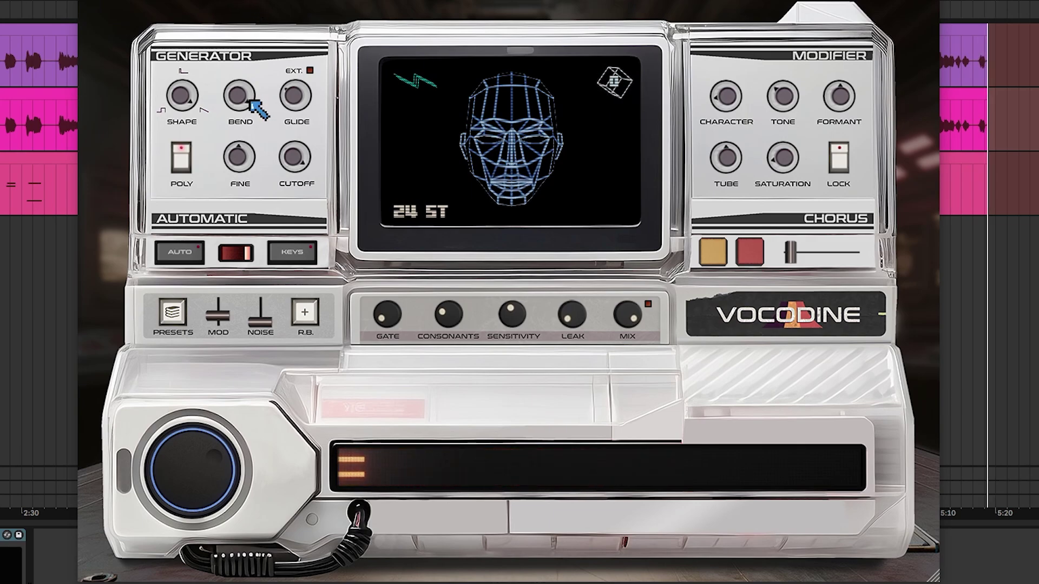
{"action": "left_click_drag", "start_coordinate": [238, 116], "coordinate": [235, 124]}
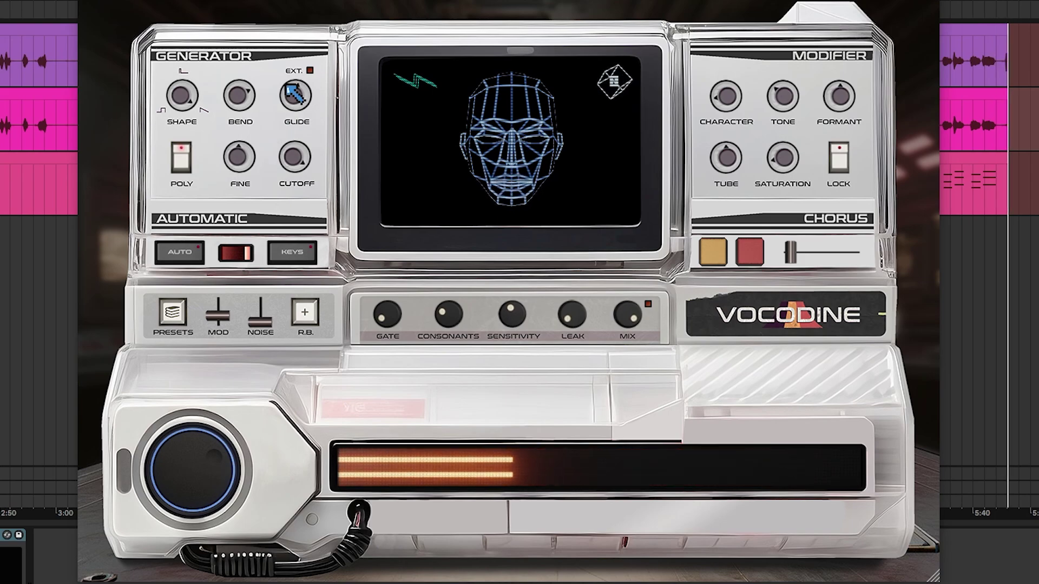
- Adjust the Generator's fine tuning and the synth lowpass filter cutoff
{"action": "mouse_move", "coordinate": [239, 159]}
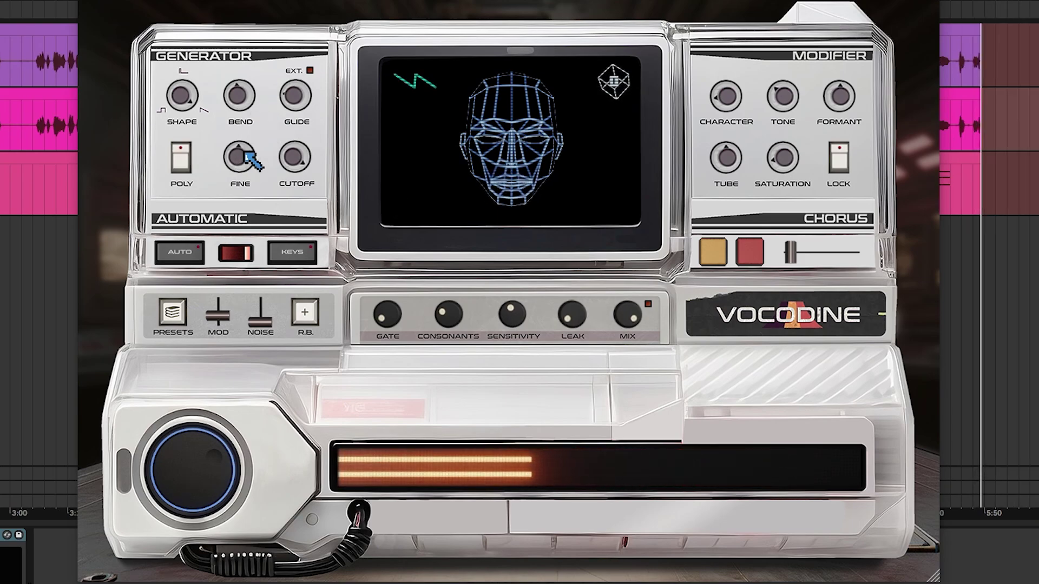
{"action": "left_click_drag", "start_coordinate": [253, 183], "coordinate": [257, 160]}
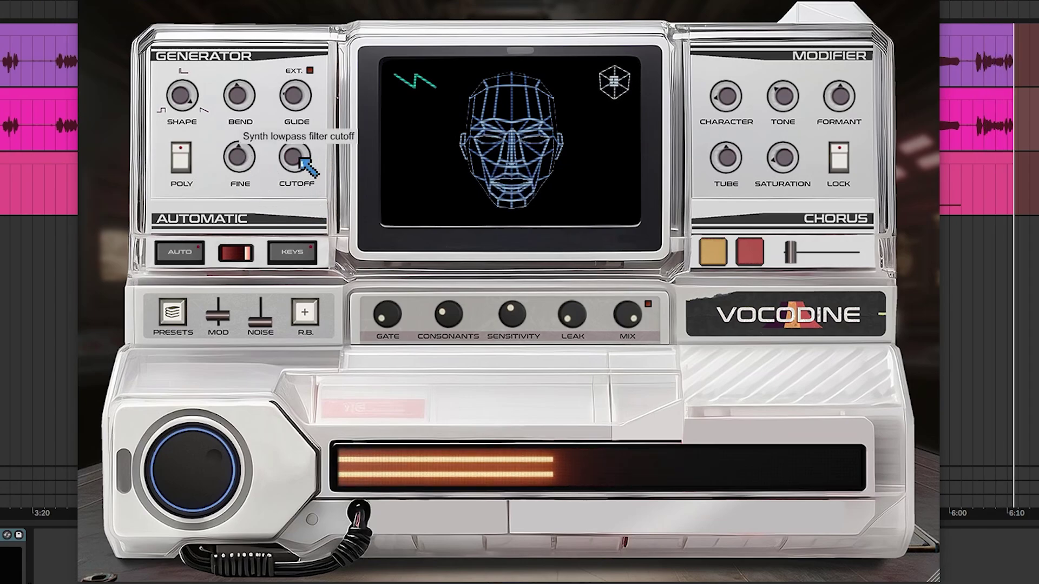
{"action": "left_click_drag", "start_coordinate": [301, 158], "coordinate": [286, 214]}
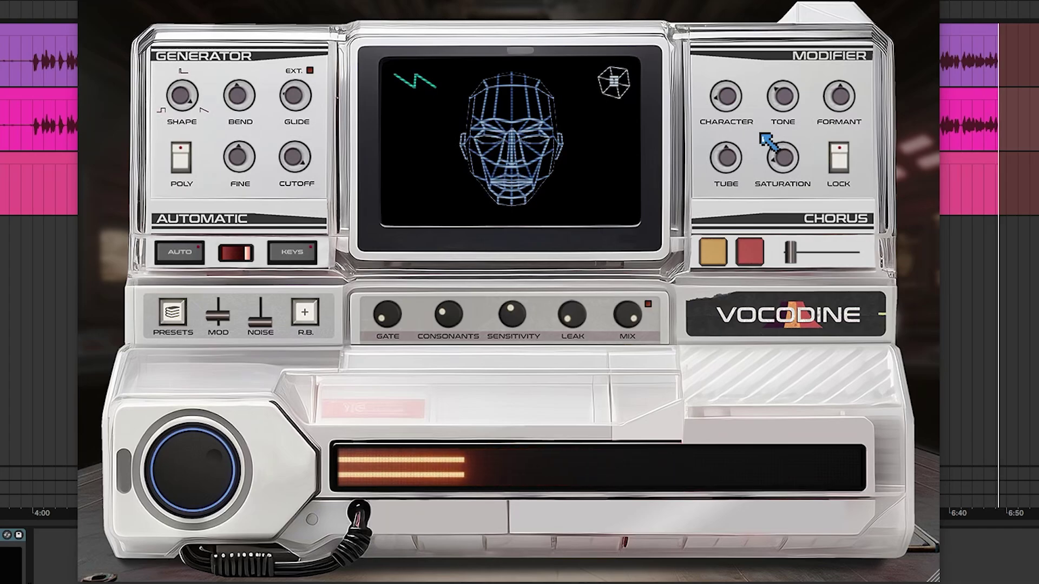
- Adjust the Character and Formant amounts in the Modifier section
{"action": "left_click_drag", "start_coordinate": [726, 101], "coordinate": [732, 70]}
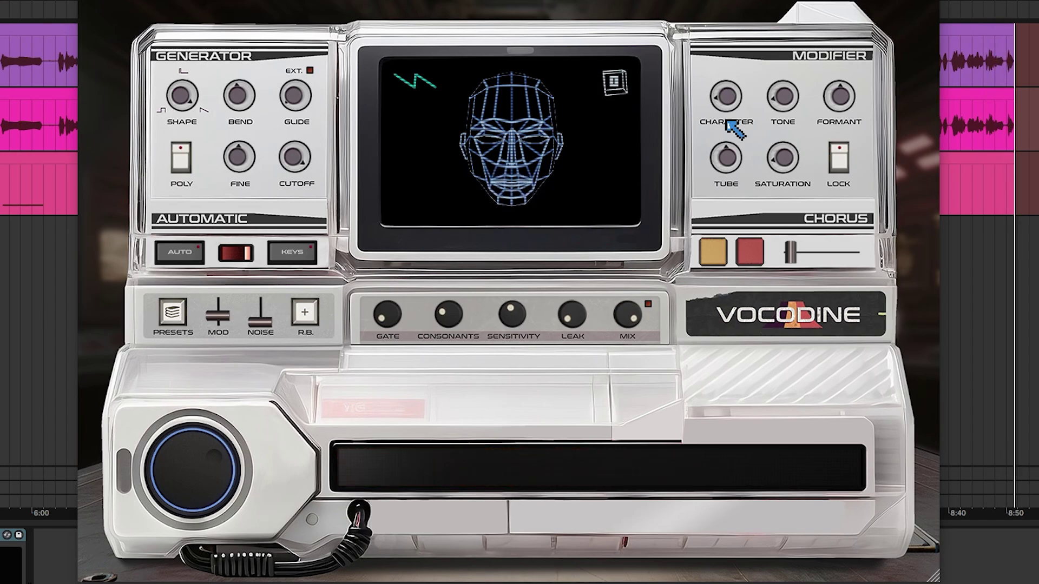
{"action": "left_click_drag", "start_coordinate": [734, 129], "coordinate": [781, 37]}
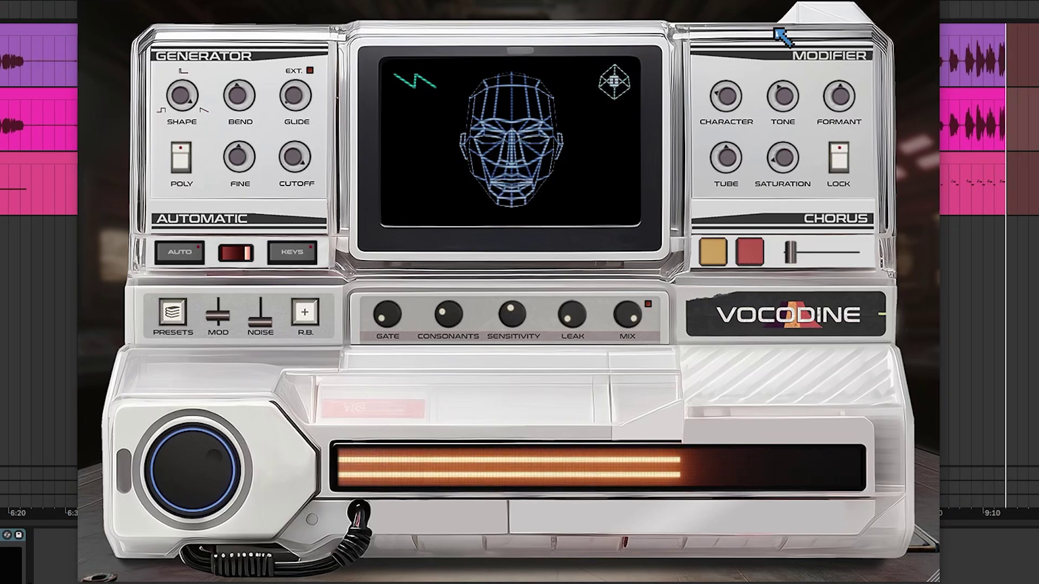
{"action": "mouse_move", "coordinate": [840, 98]}
{"action": "left_mouse_down"}
{"action": "mouse_move", "coordinate": [840, 145]}
{"action": "mouse_move", "coordinate": [853, 21]}
{"action": "mouse_move", "coordinate": [842, 114]}
{"action": "left_mouse_up"}
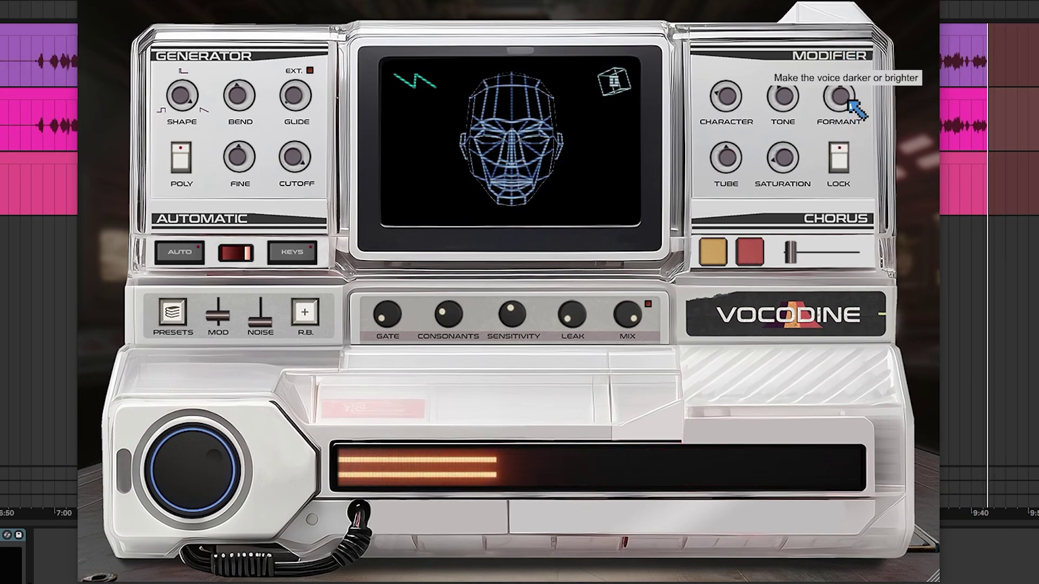
{"action": "left_click", "coordinate": [850, 103]}
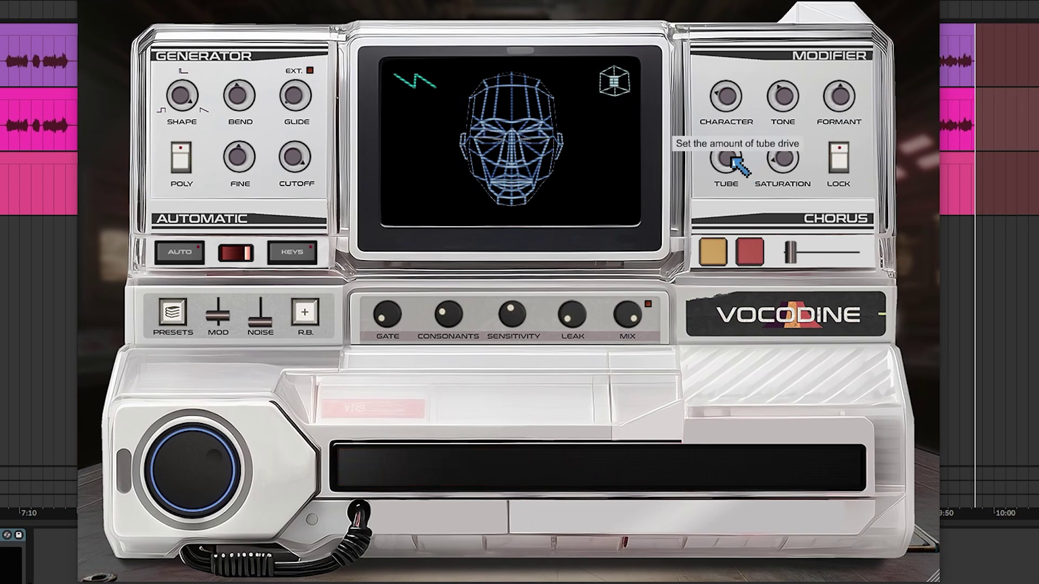
- Adjust the Modifier's tube drive amount through several levels and toggle its Lock switch
{"action": "mouse_move", "coordinate": [734, 162]}
{"action": "left_mouse_down"}
{"action": "mouse_move", "coordinate": [728, 205]}
{"action": "mouse_move", "coordinate": [742, 194]}
{"action": "mouse_move", "coordinate": [747, 138]}
{"action": "mouse_move", "coordinate": [720, 199]}
{"action": "mouse_move", "coordinate": [747, 130]}
{"action": "mouse_move", "coordinate": [719, 239]}
{"action": "mouse_move", "coordinate": [735, 152]}
{"action": "left_mouse_up"}
{"action": "left_click_drag", "start_coordinate": [752, 111], "coordinate": [727, 215]}
{"action": "left_click_drag", "start_coordinate": [740, 99], "coordinate": [712, 182]}
{"action": "left_click_drag", "start_coordinate": [730, 320], "coordinate": [744, 249]}
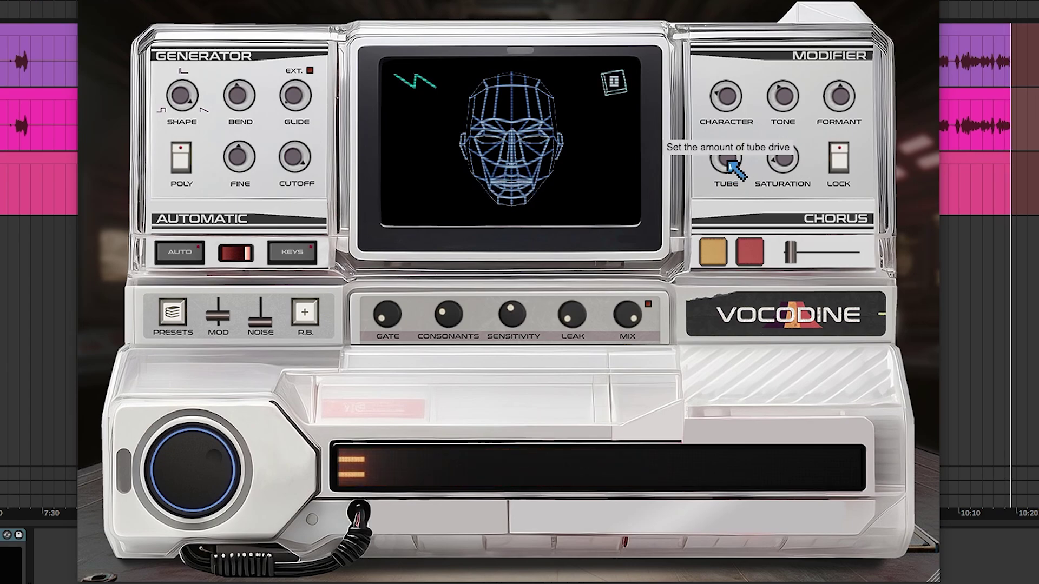
{"action": "left_click_drag", "start_coordinate": [736, 169], "coordinate": [757, 153]}
{"action": "left_click_drag", "start_coordinate": [739, 207], "coordinate": [724, 159]}
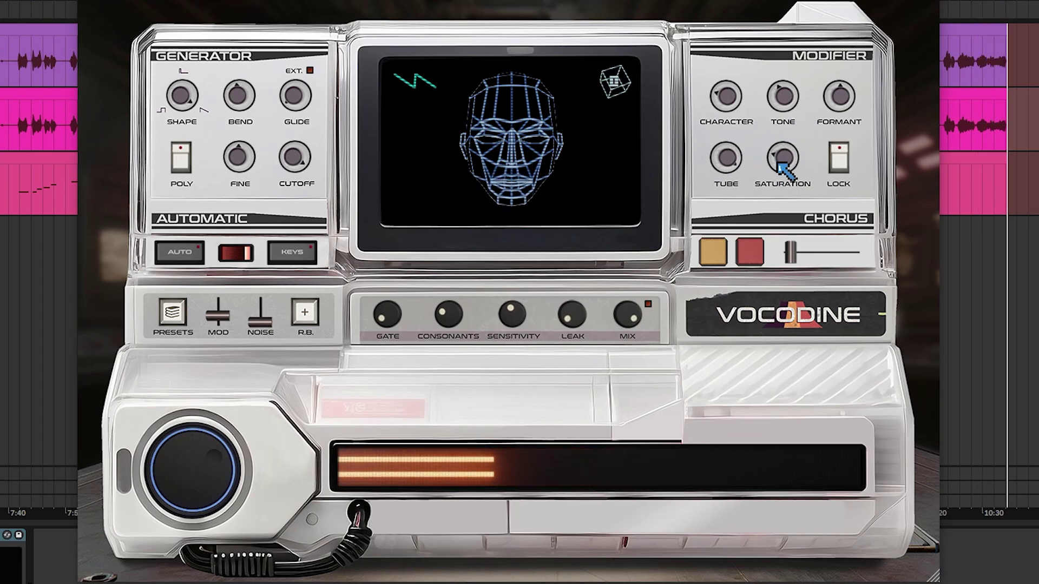
{"action": "left_click", "coordinate": [854, 173]}
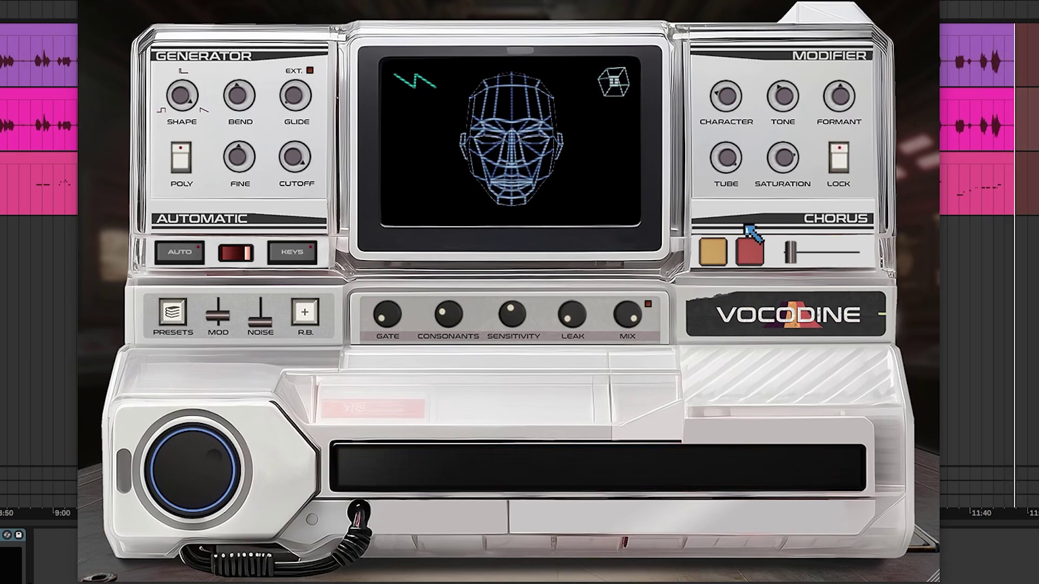
- Try chorus types 1 and 2, sweep the chorus slider to its maximum and back, and set it to a low amount
{"action": "left_click", "coordinate": [716, 257]}
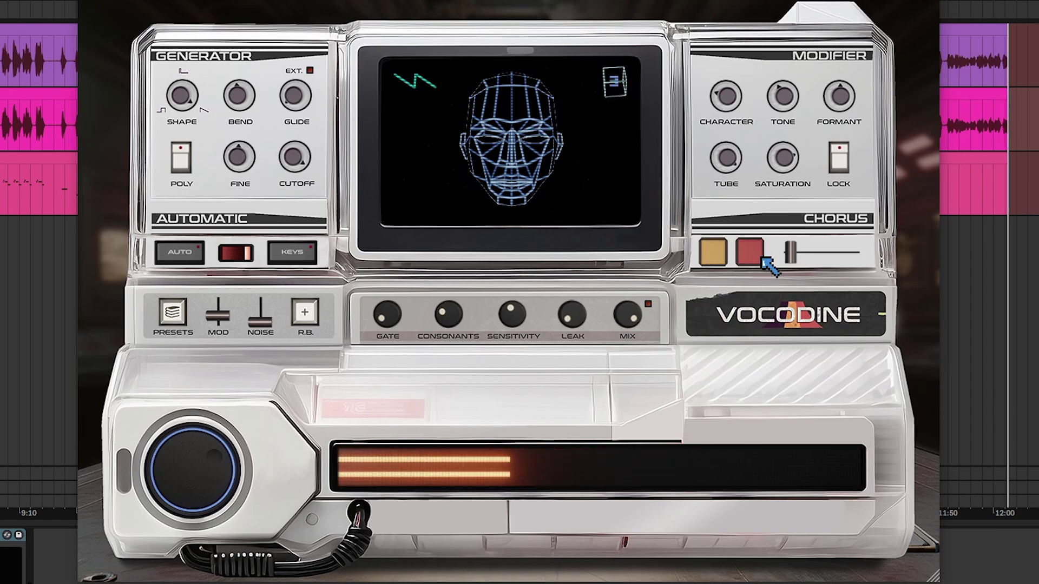
{"action": "left_click", "coordinate": [747, 255]}
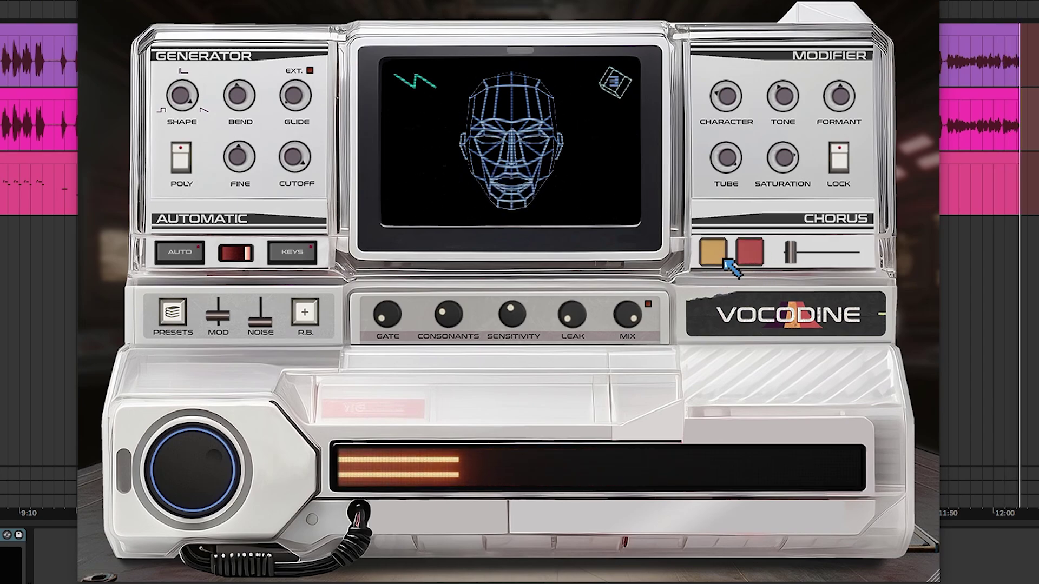
{"action": "left_click", "coordinate": [742, 259]}
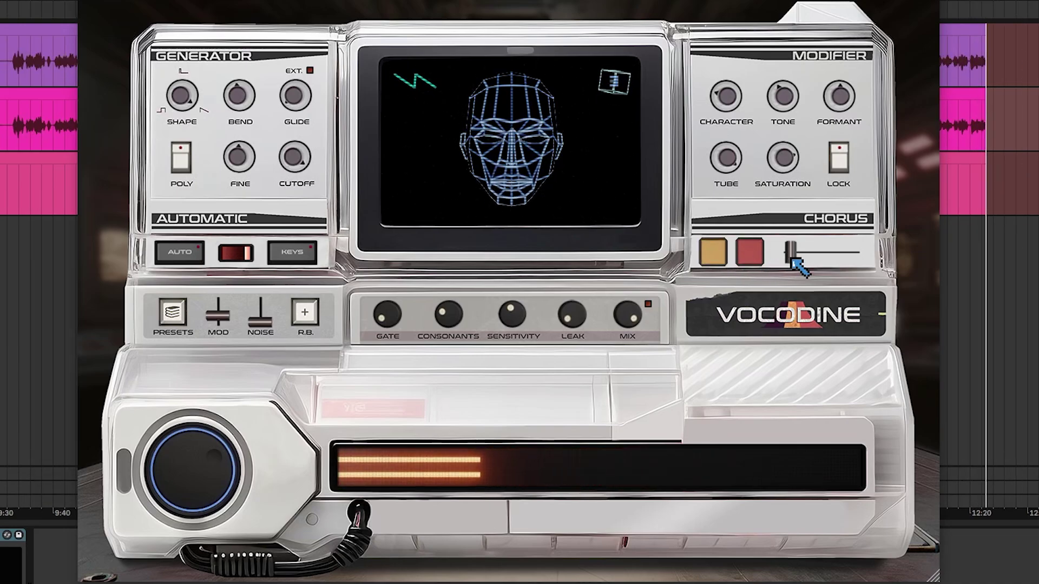
{"action": "left_click_drag", "start_coordinate": [791, 253], "coordinate": [857, 253]}
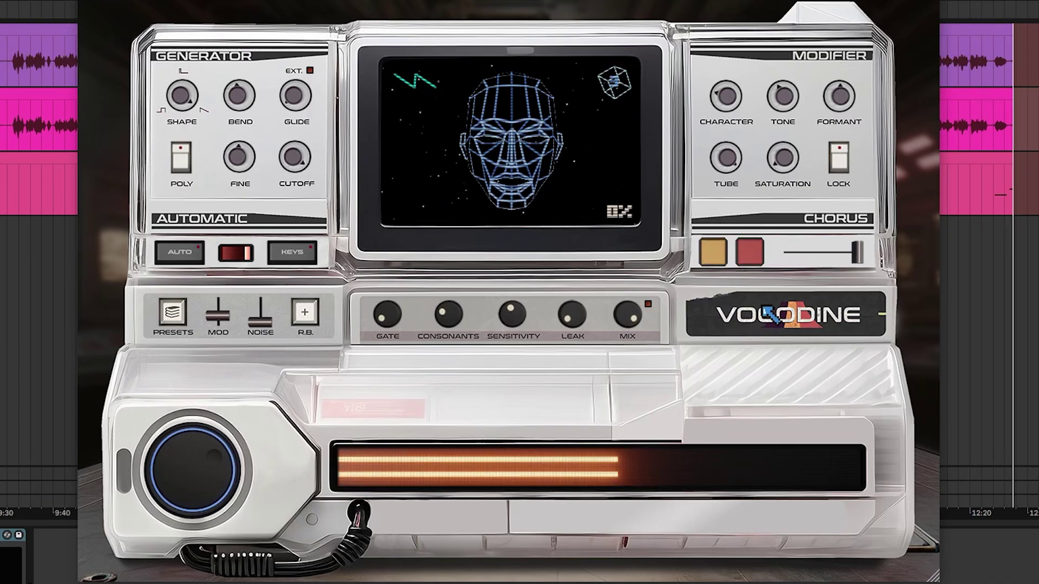
{"action": "left_click", "coordinate": [747, 259]}
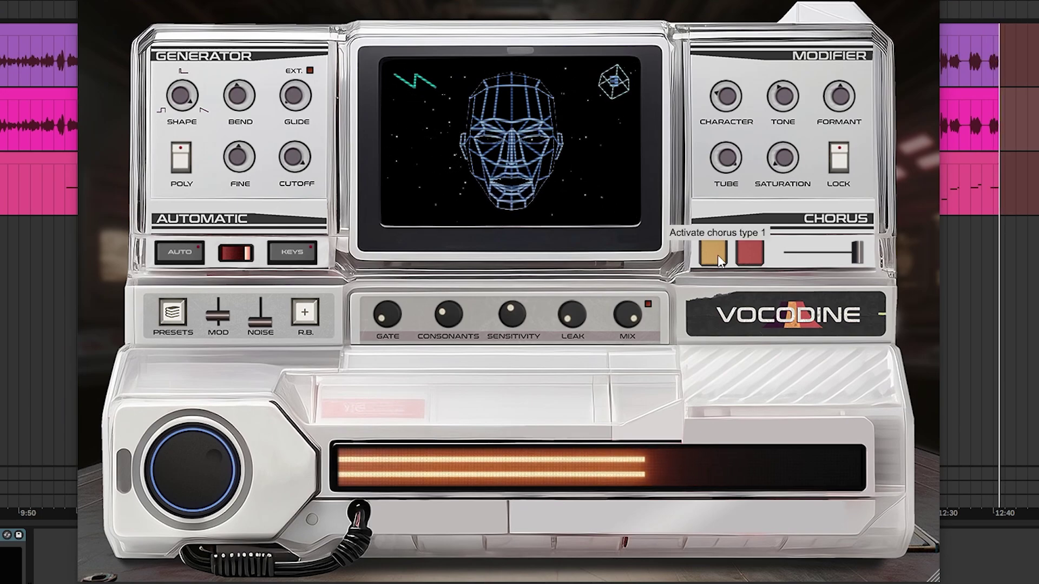
{"action": "left_click_drag", "start_coordinate": [857, 252], "coordinate": [796, 227]}
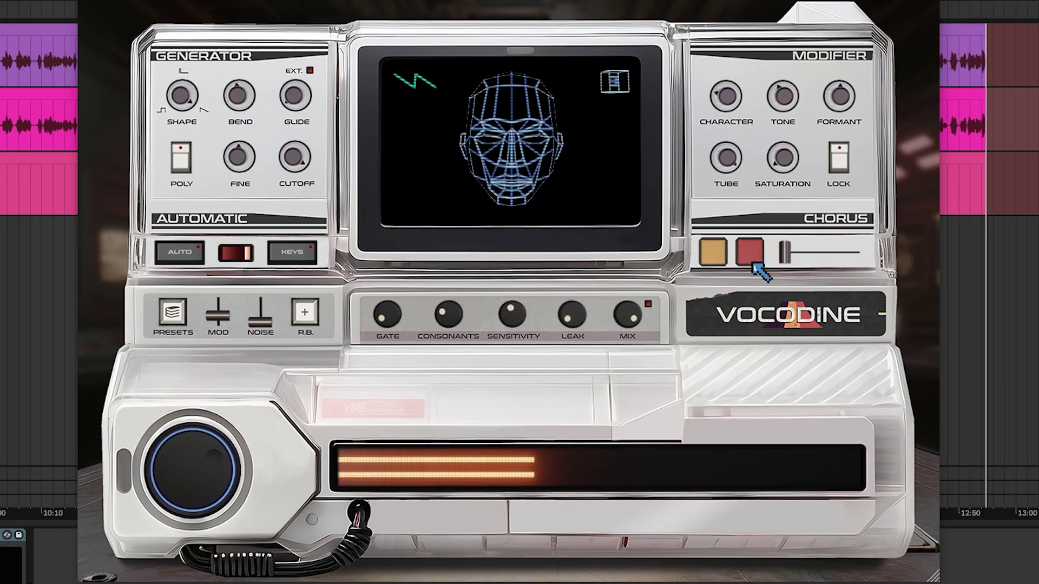
{"action": "left_click_drag", "start_coordinate": [793, 261], "coordinate": [841, 274]}
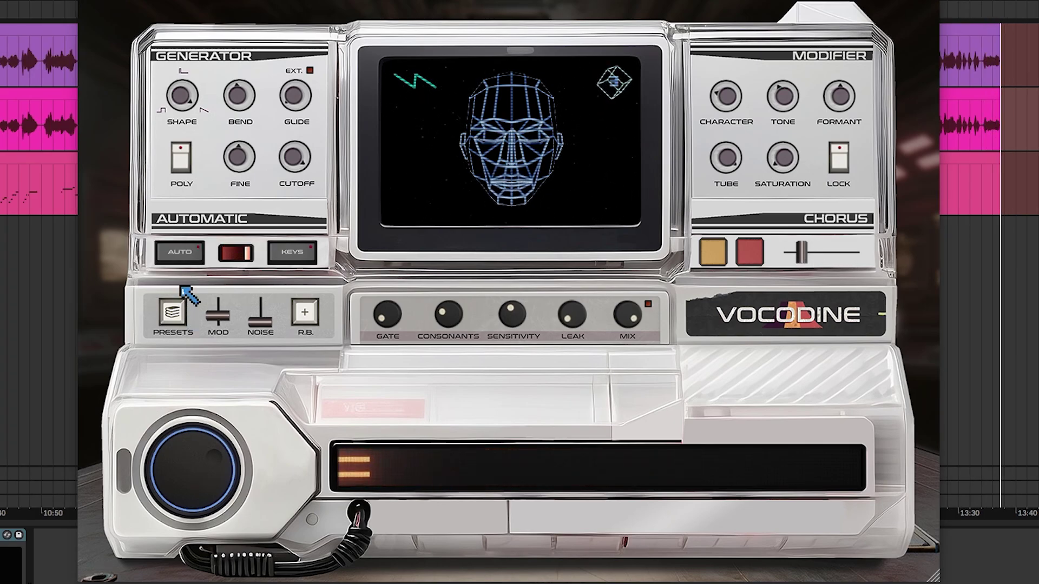
- Try the automatic mode with ProPitch pitch detection switched on and off
{"action": "left_click", "coordinate": [235, 258]}
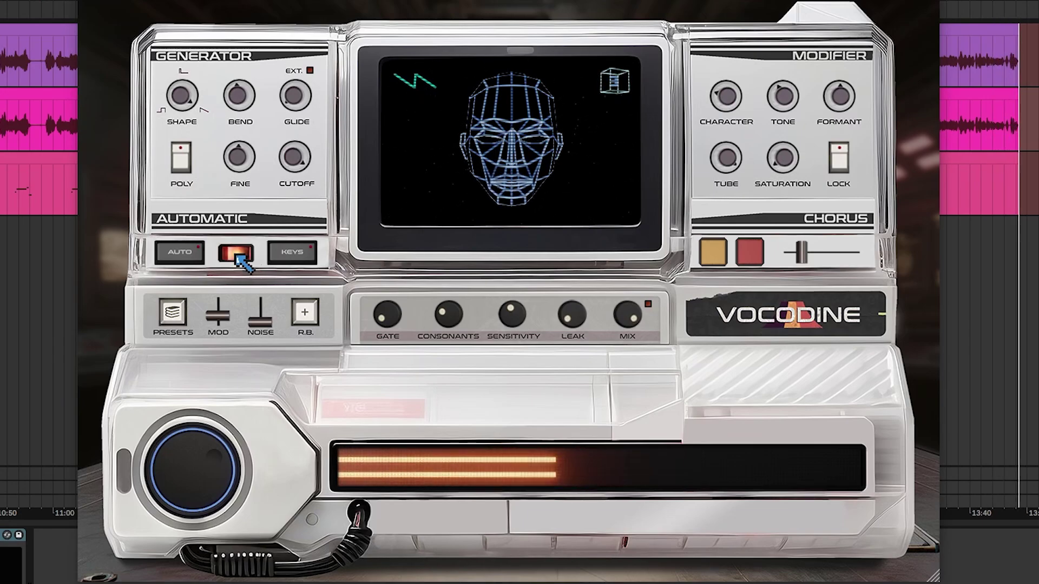
{"action": "left_click", "coordinate": [237, 258]}
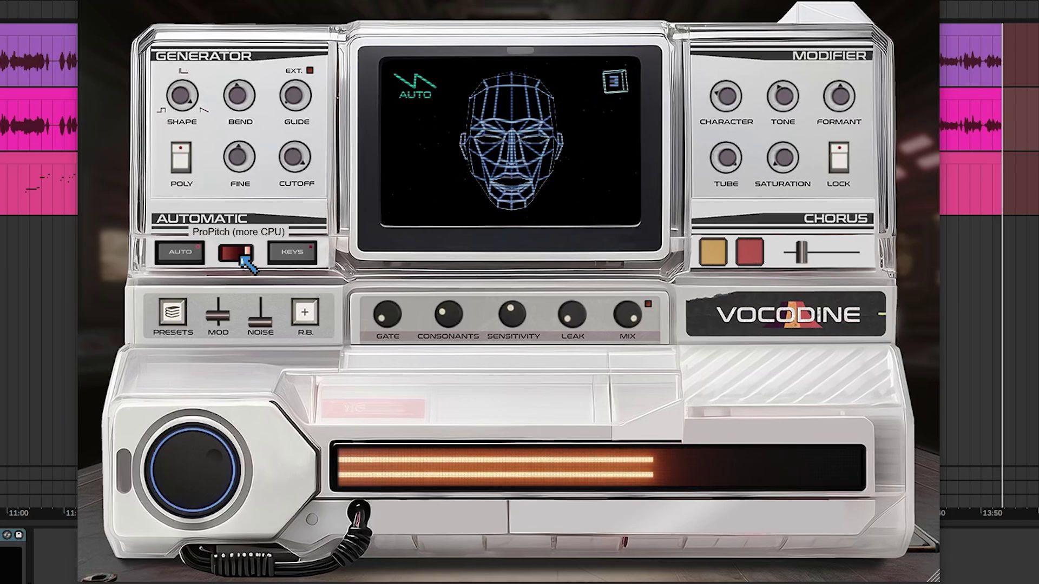
{"action": "left_click", "coordinate": [241, 259]}
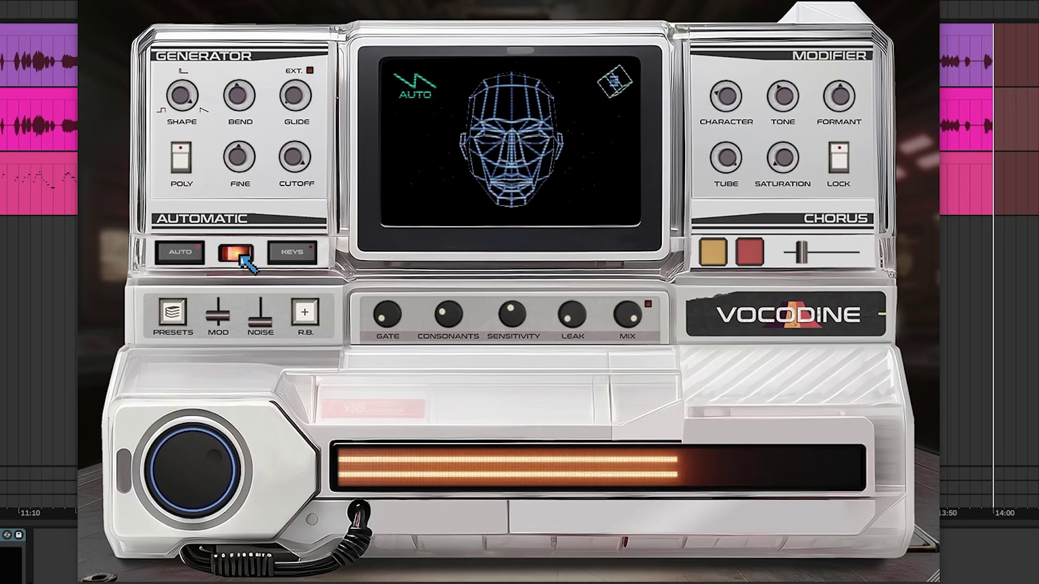
{"action": "left_click", "coordinate": [202, 252]}
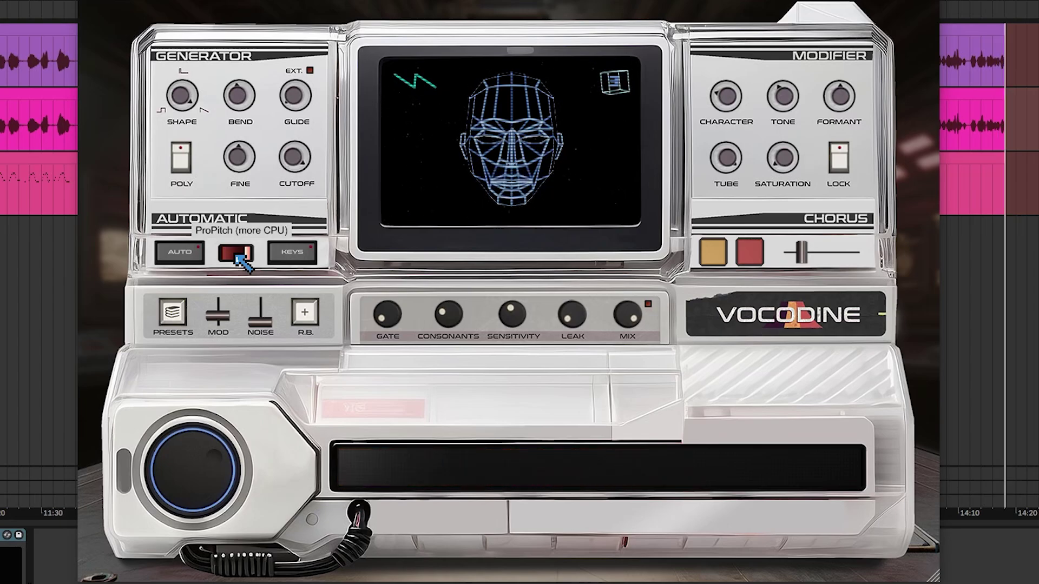
{"action": "left_click", "coordinate": [181, 252]}
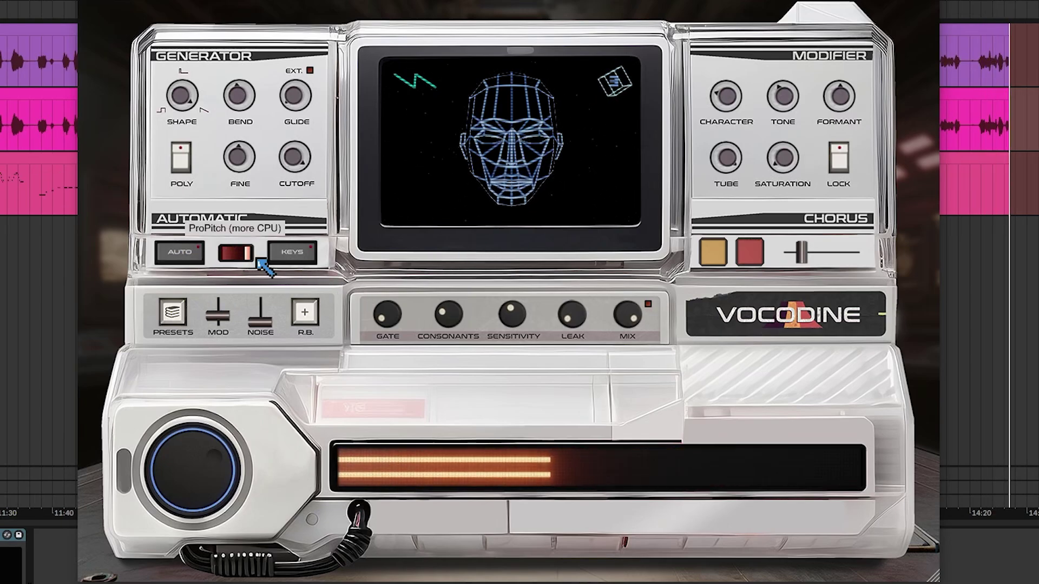
- Open the automatic scale keys and apply the Romani scale preset with F as the root note
{"action": "left_click", "coordinate": [284, 258]}
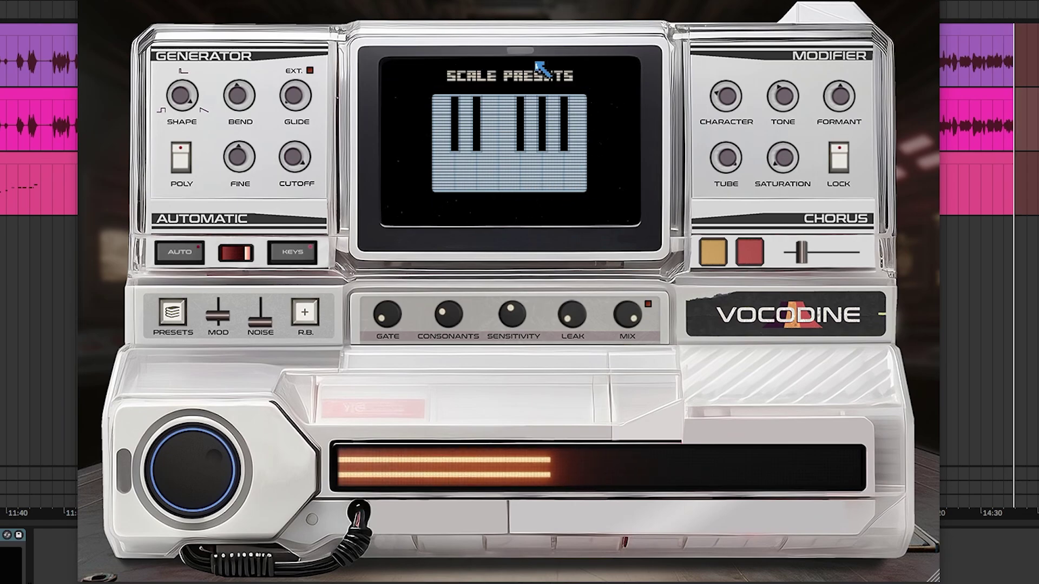
{"action": "left_click", "coordinate": [494, 78]}
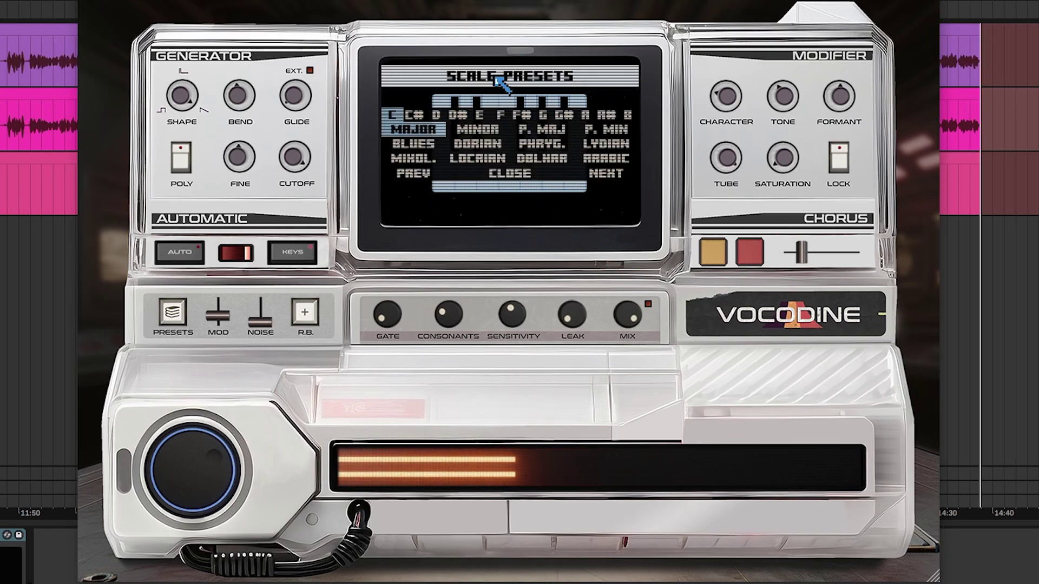
{"action": "left_click", "coordinate": [501, 114]}
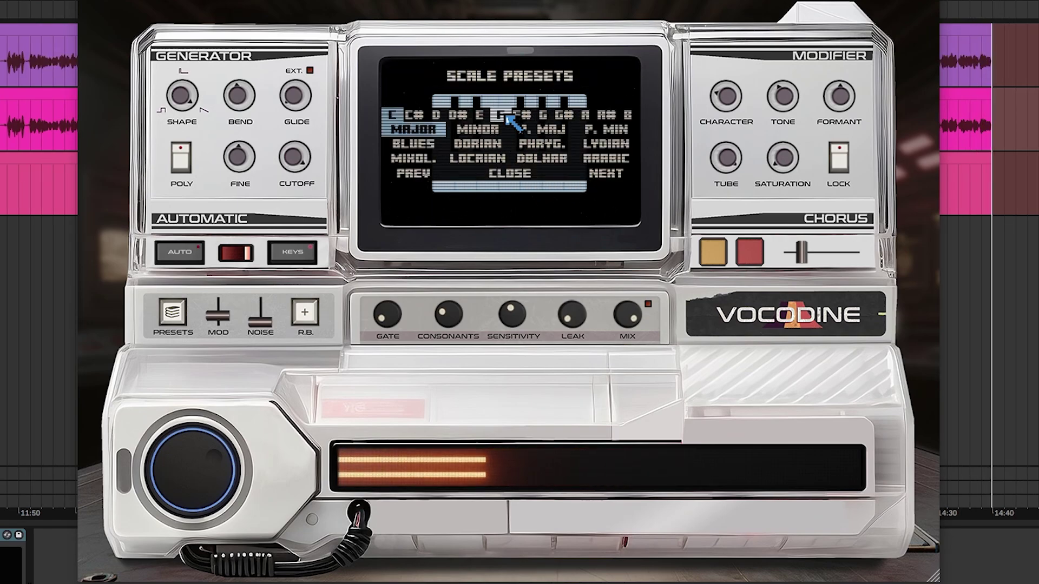
{"action": "left_click", "coordinate": [582, 173]}
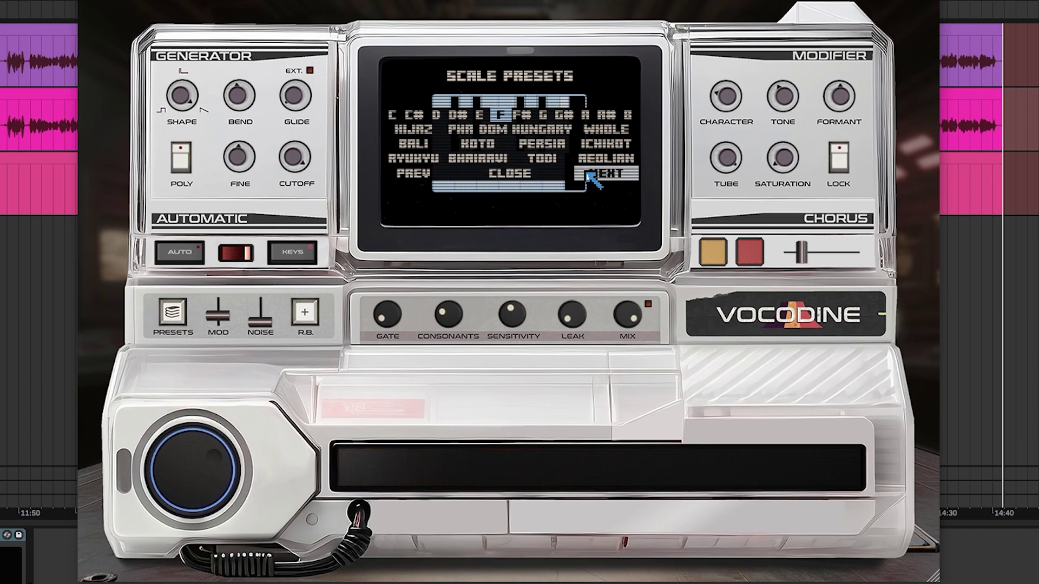
{"action": "left_click", "coordinate": [587, 174]}
{"action": "left_click", "coordinate": [607, 159]}
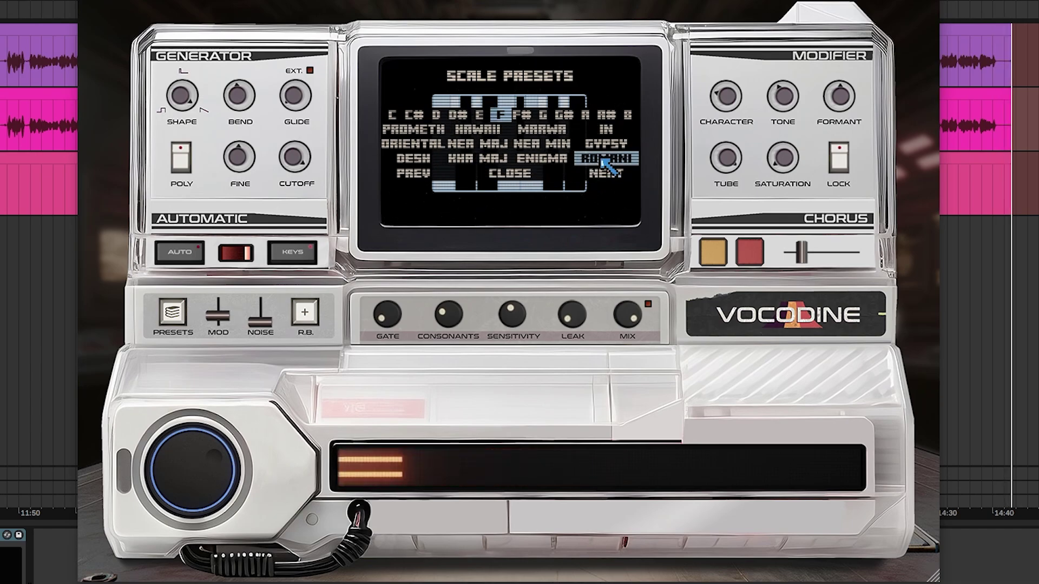
{"action": "left_click", "coordinate": [520, 172]}
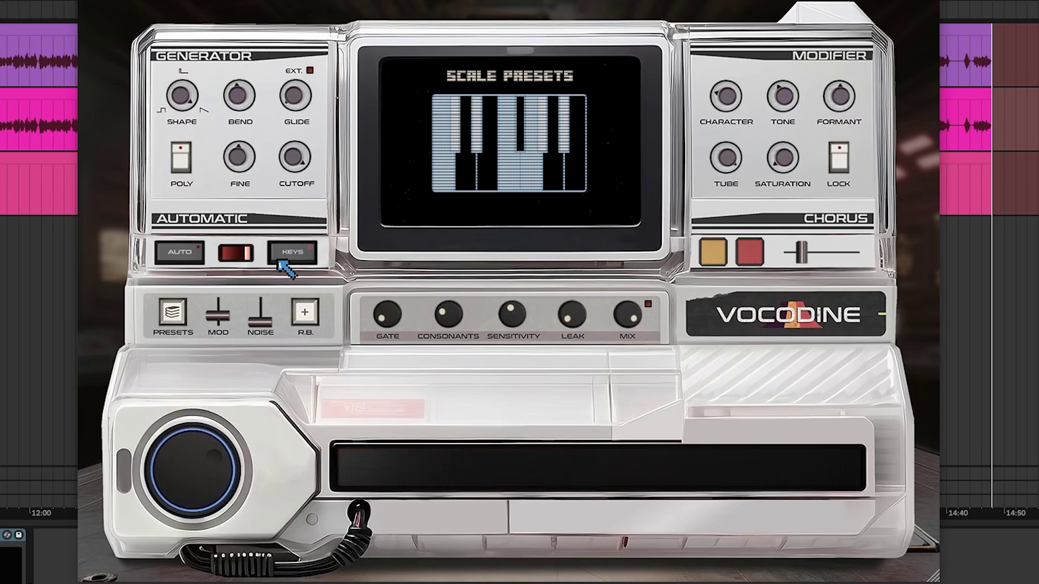
- Switch ProPitch on and sweep the Mod slider between its minimum and maximum, returning it to around the middle
{"action": "left_click", "coordinate": [226, 253]}
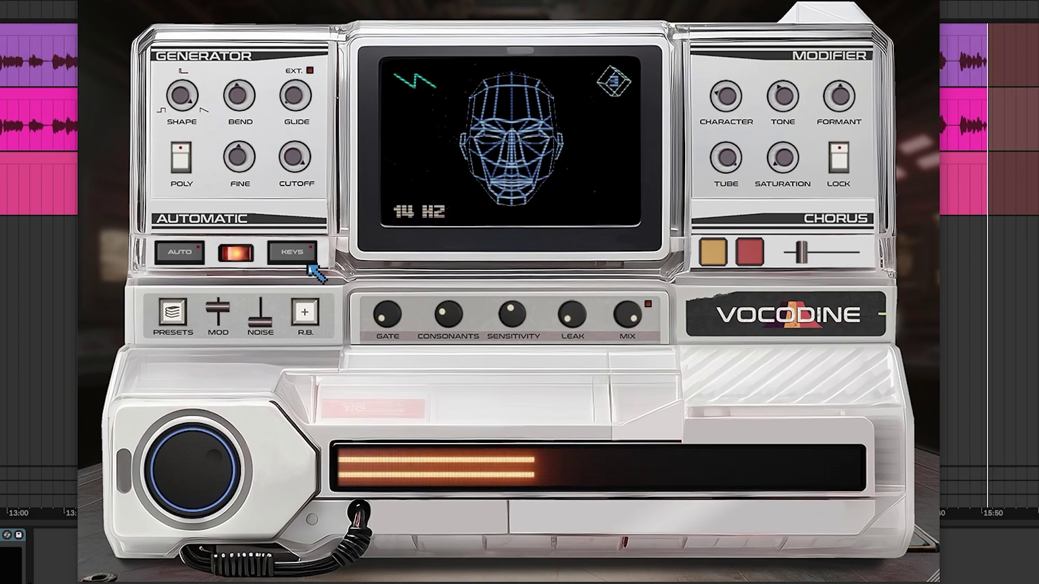
{"action": "left_click_drag", "start_coordinate": [217, 306], "coordinate": [226, 368]}
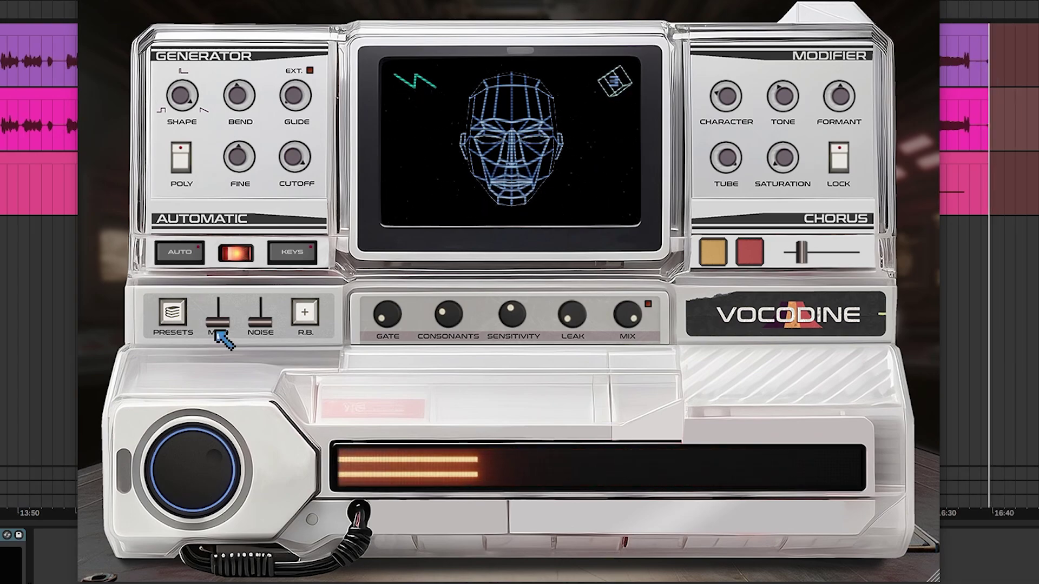
{"action": "left_click_drag", "start_coordinate": [221, 331], "coordinate": [226, 282]}
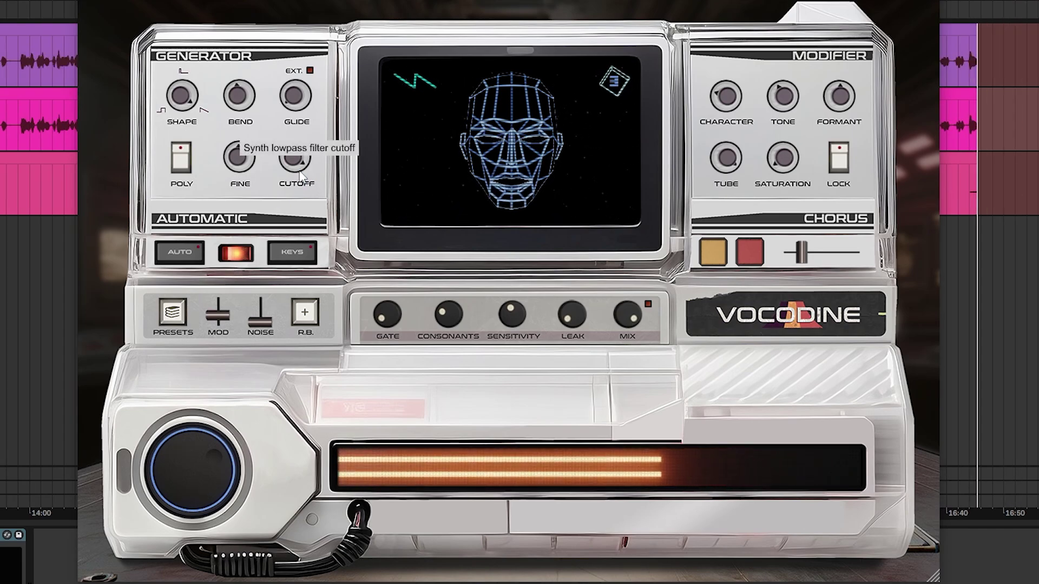
{"action": "left_click_drag", "start_coordinate": [219, 316], "coordinate": [248, 192]}
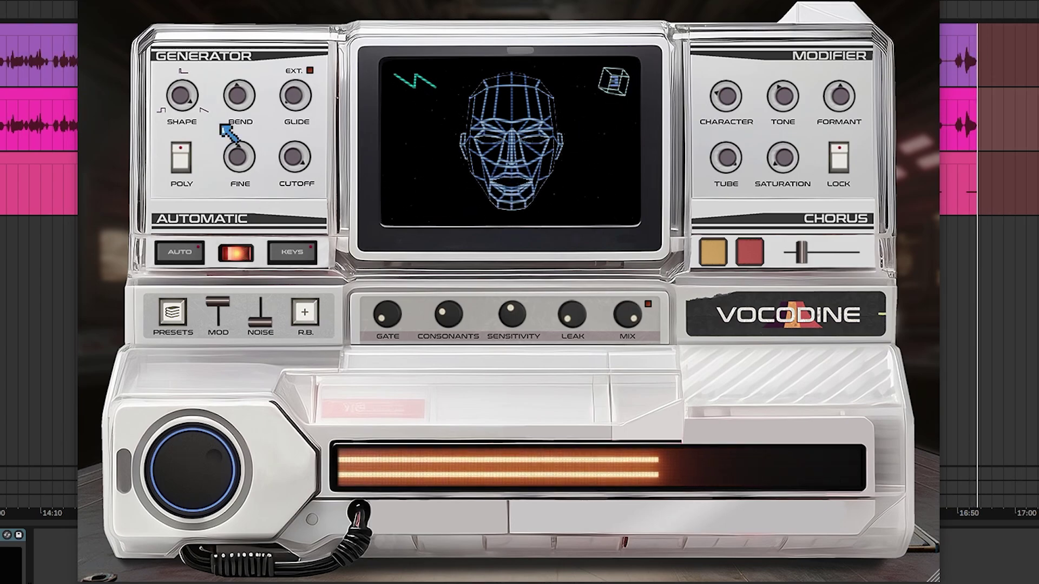
{"action": "left_click_drag", "start_coordinate": [219, 303], "coordinate": [234, 357]}
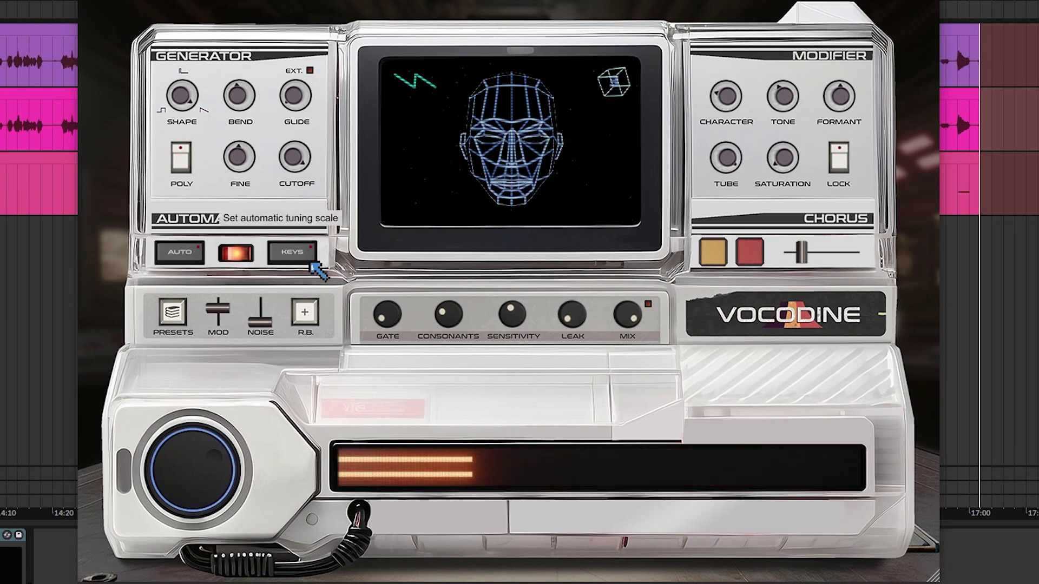
{"action": "left_click_drag", "start_coordinate": [218, 311], "coordinate": [225, 374]}
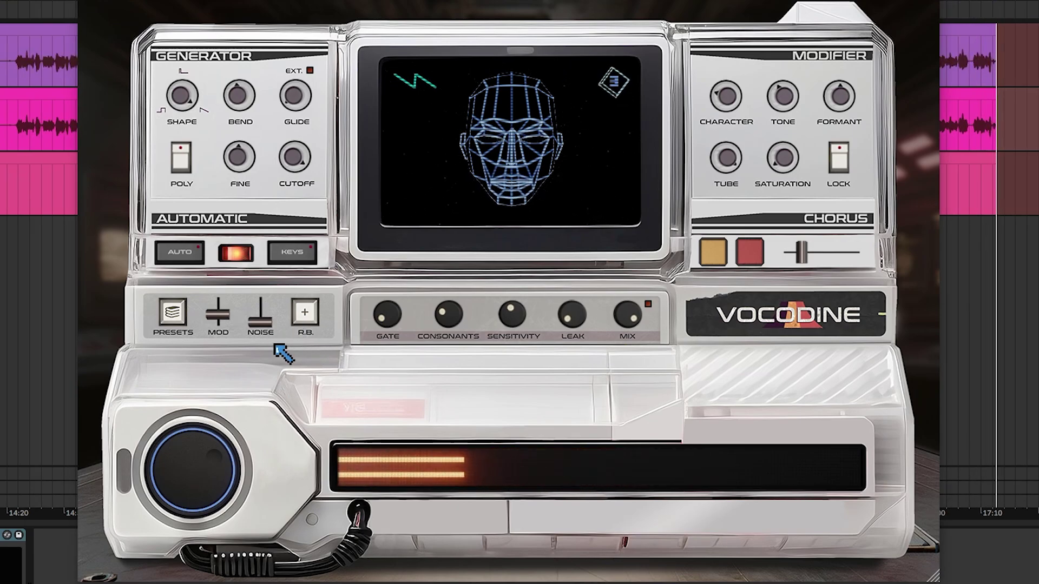
- Raise the Noise slider to 82% and sweep the Consonants amount up high and back down to 16%
{"action": "left_click_drag", "start_coordinate": [274, 331], "coordinate": [299, 217]}
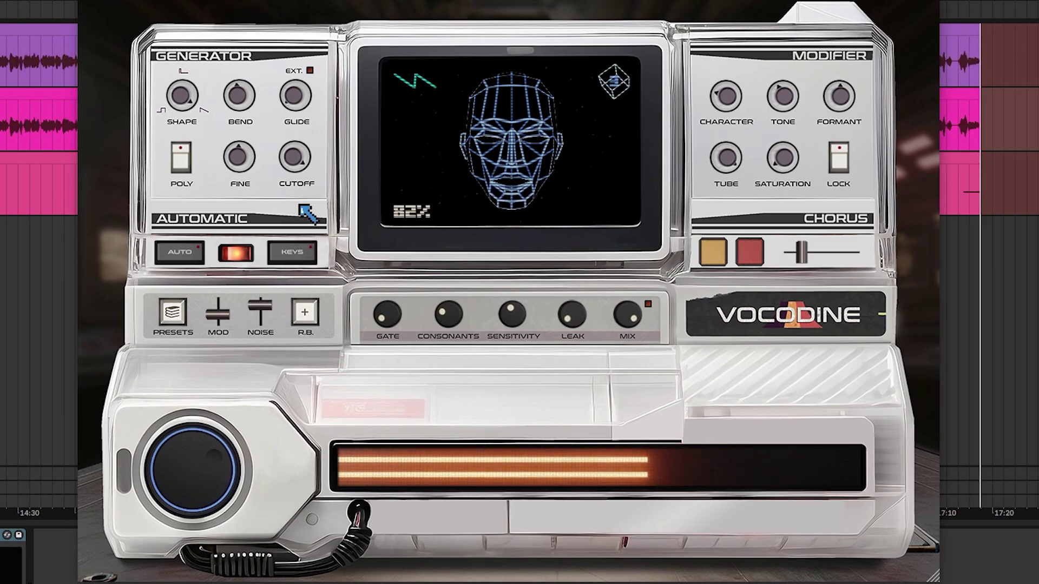
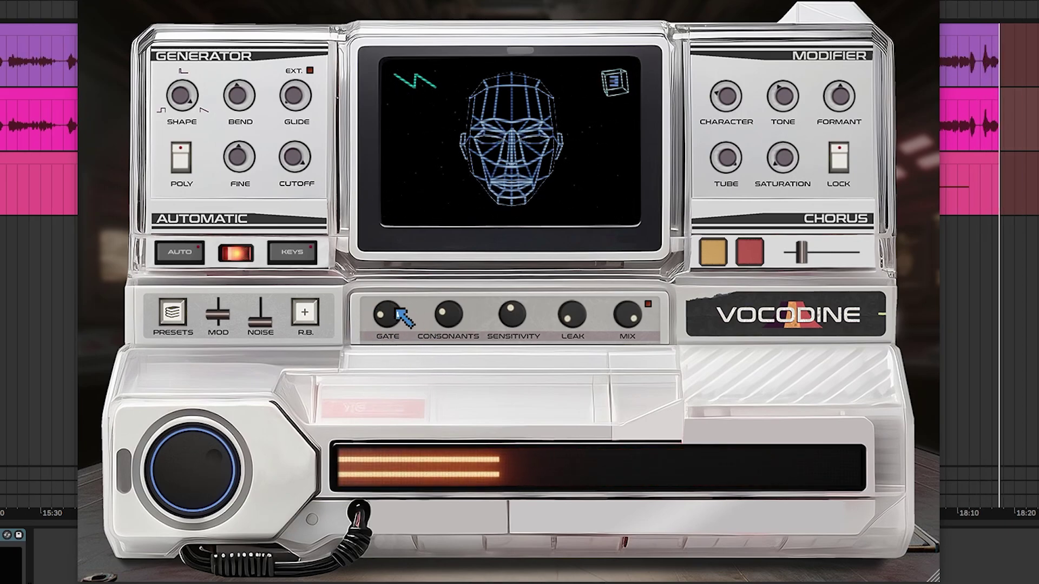
{"action": "mouse_move", "coordinate": [441, 312]}
{"action": "left_click_drag", "start_coordinate": [456, 279], "coordinate": [483, 192]}
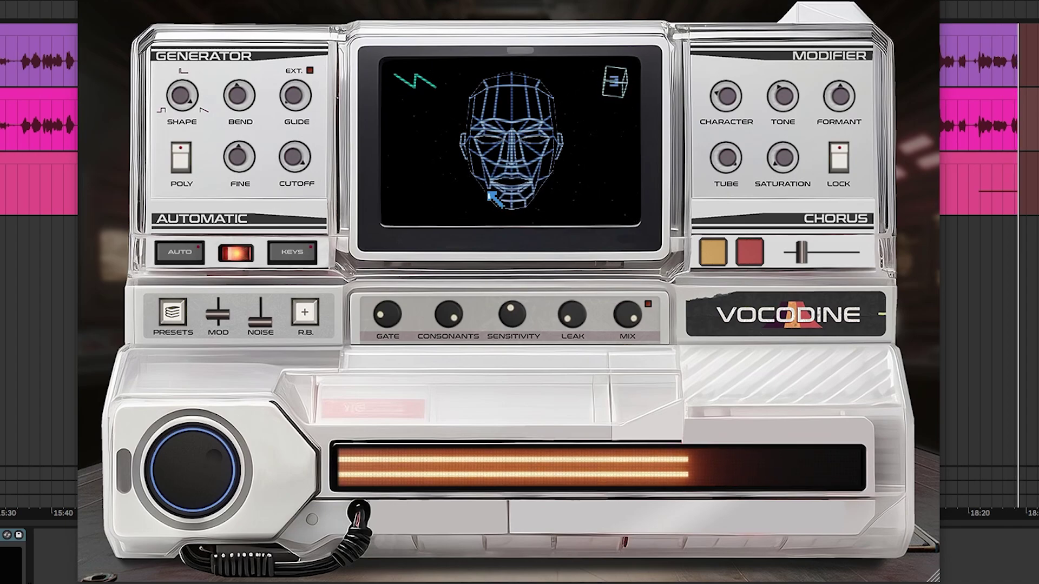
{"action": "left_click_drag", "start_coordinate": [492, 201], "coordinate": [454, 337]}
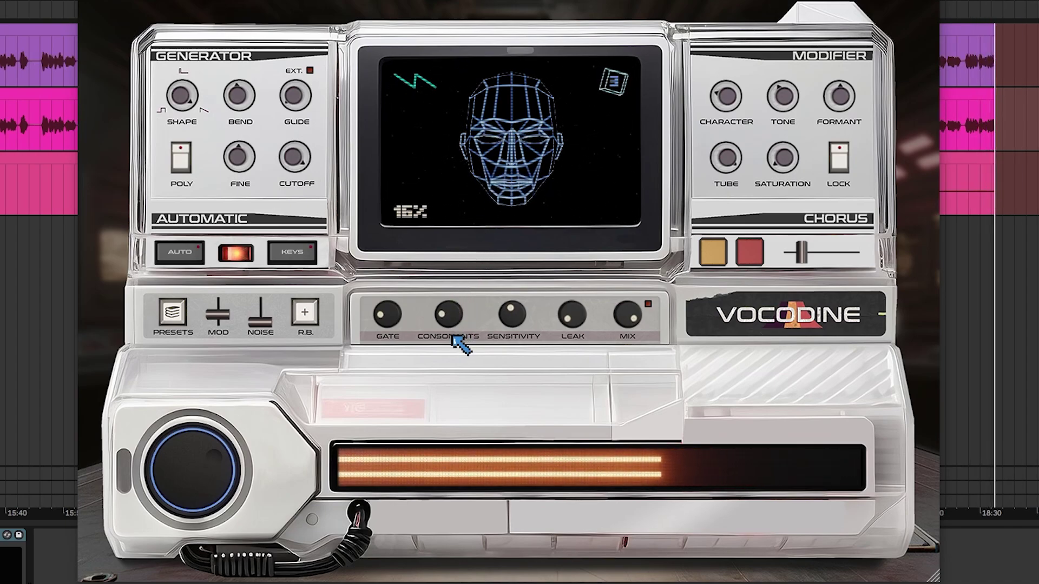
- Sweep the Sensitivity up and back down, and try several Leak amounts between low and high
{"action": "left_click_drag", "start_coordinate": [461, 345], "coordinate": [531, 252]}
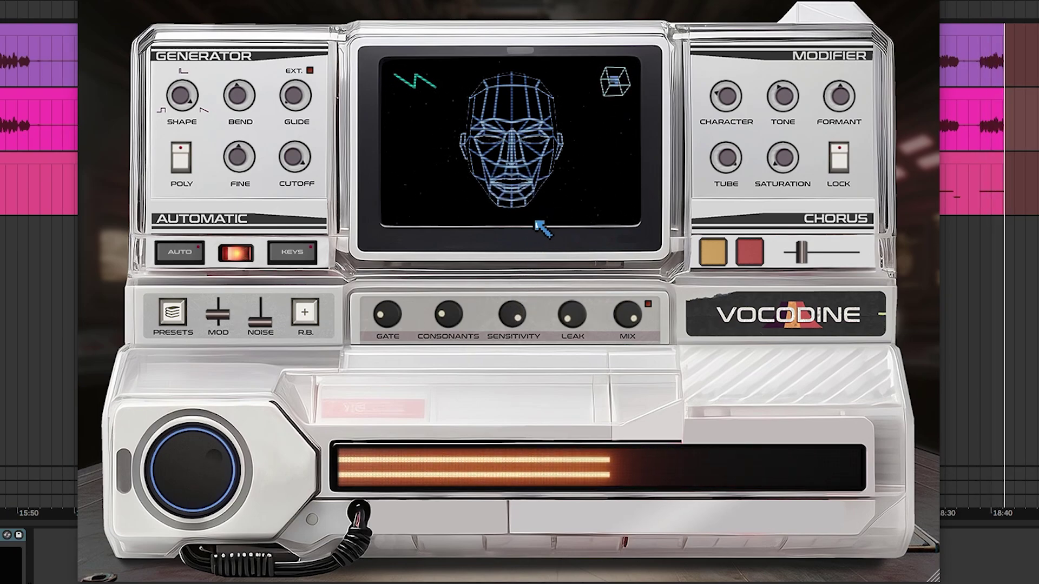
{"action": "left_click_drag", "start_coordinate": [531, 236], "coordinate": [533, 294]}
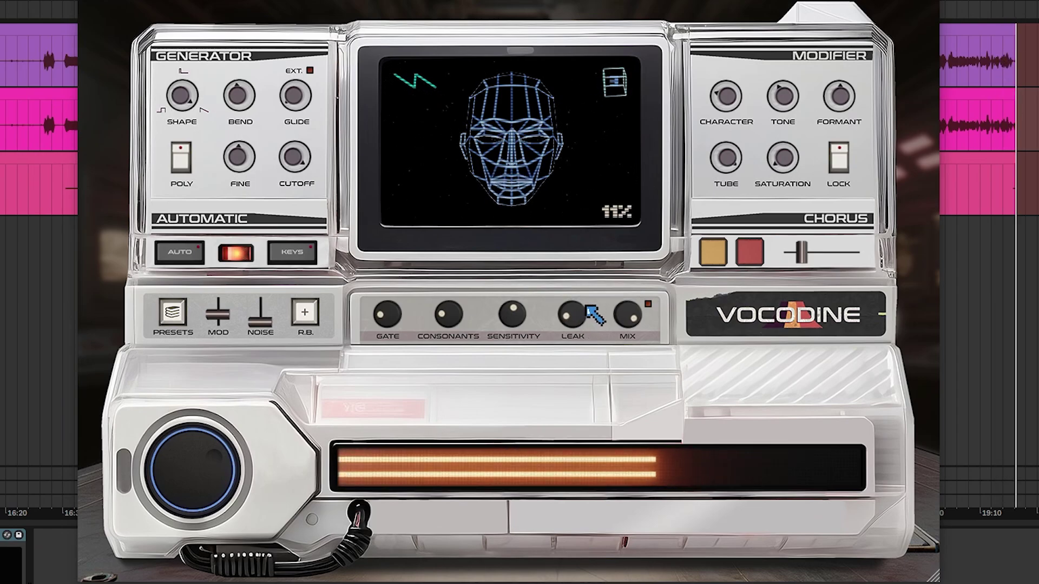
{"action": "left_click_drag", "start_coordinate": [584, 313], "coordinate": [638, 222]}
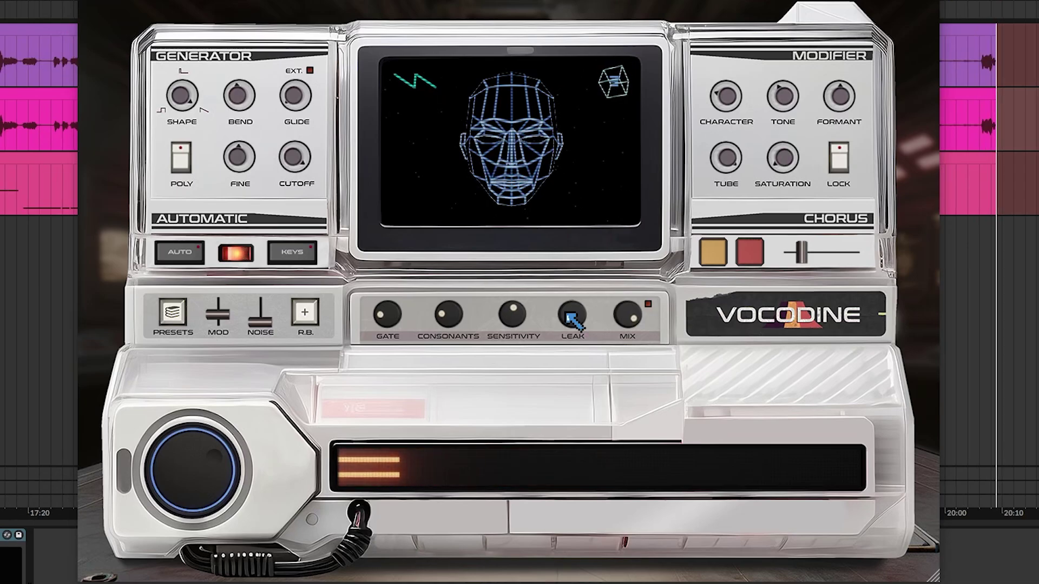
{"action": "left_click_drag", "start_coordinate": [566, 322], "coordinate": [596, 407]}
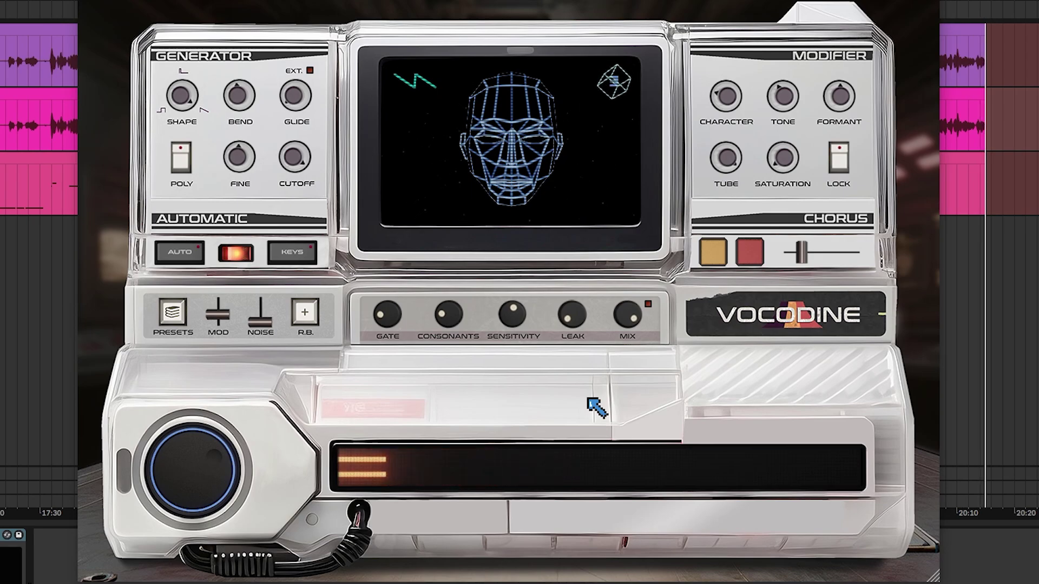
{"action": "left_click_drag", "start_coordinate": [595, 388], "coordinate": [595, 275]}
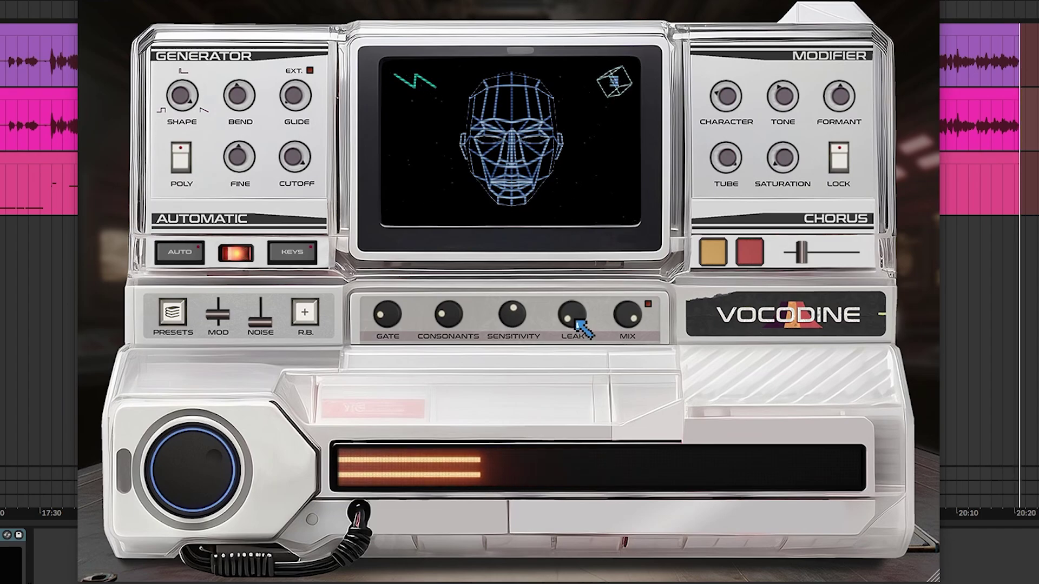
{"action": "left_click_drag", "start_coordinate": [581, 327], "coordinate": [582, 303]}
{"action": "left_click_drag", "start_coordinate": [586, 217], "coordinate": [587, 224]}
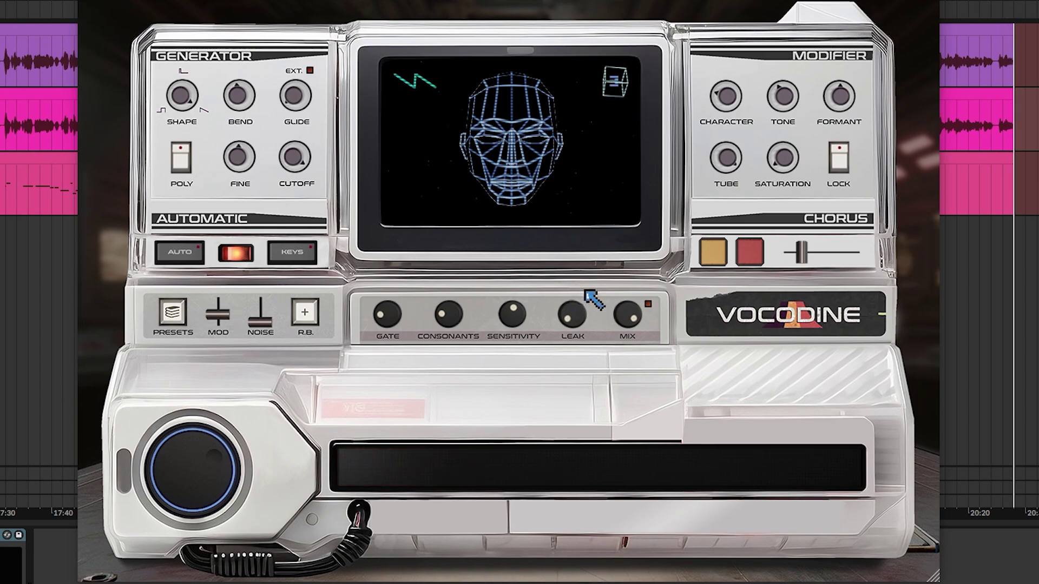
- Lower the Mix amount to its minimum and raise it again
{"action": "left_click", "coordinate": [626, 324]}
{"action": "left_click_drag", "start_coordinate": [625, 323], "coordinate": [608, 491]}
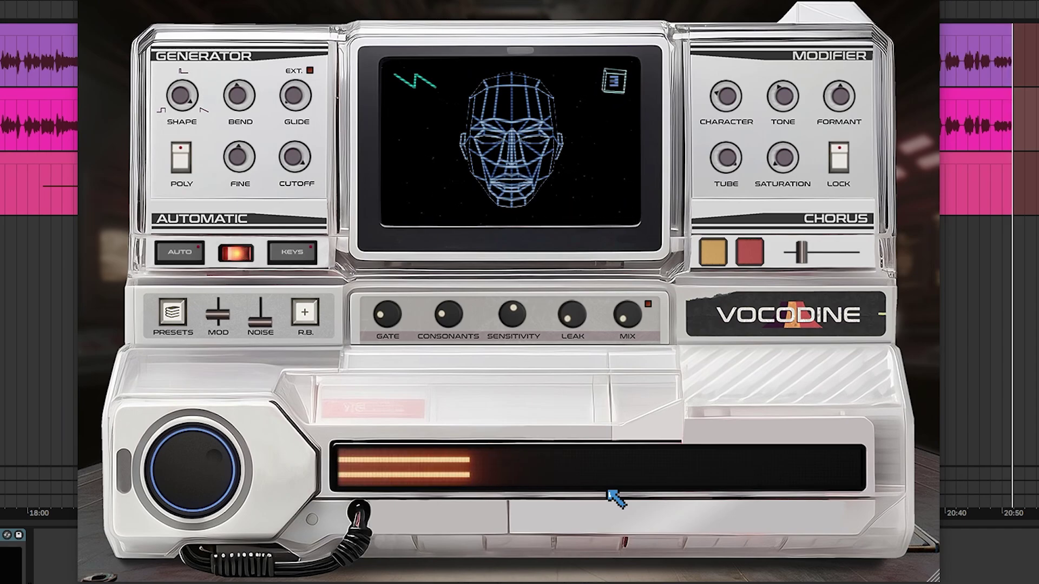
{"action": "left_click_drag", "start_coordinate": [609, 493], "coordinate": [619, 366]}
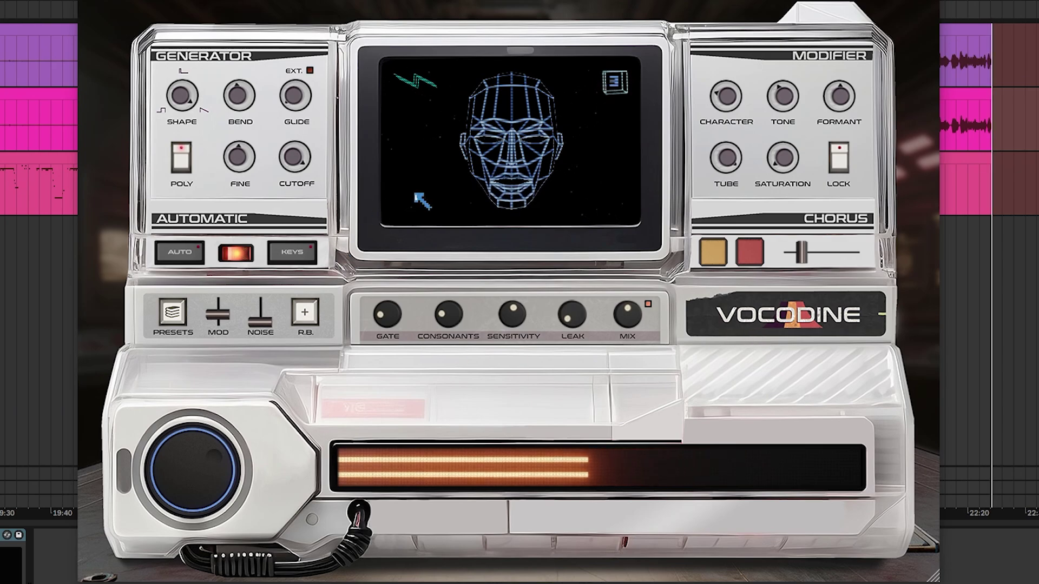
- Open the preset list and audition the BCH I Got Shrunk, Canboy and Edge presets
{"action": "left_click", "coordinate": [179, 317]}
{"action": "left_click", "coordinate": [468, 108]}
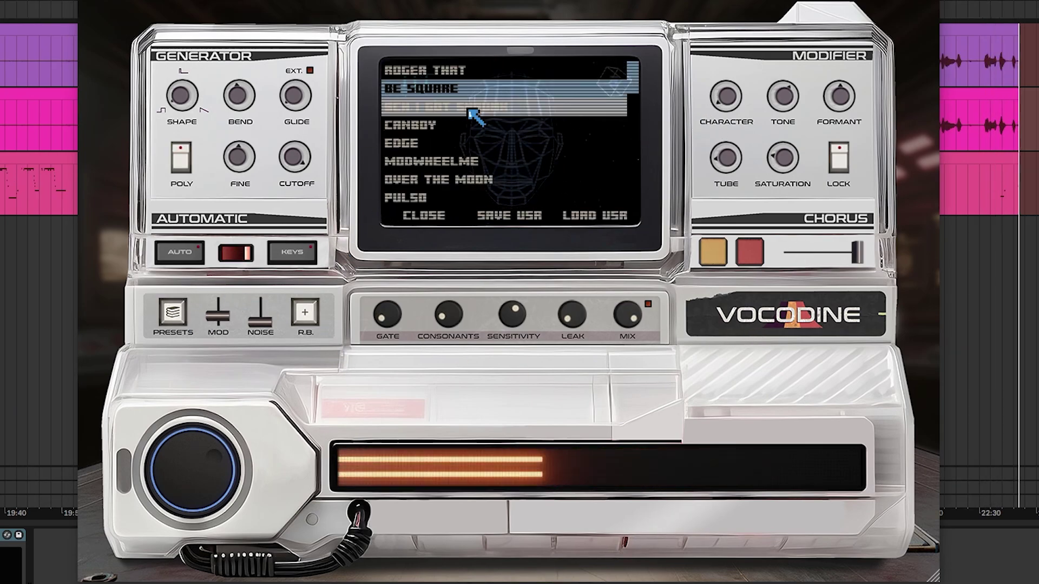
{"action": "left_click", "coordinate": [470, 110]}
{"action": "left_click", "coordinate": [427, 127]}
{"action": "left_click", "coordinate": [427, 143]}
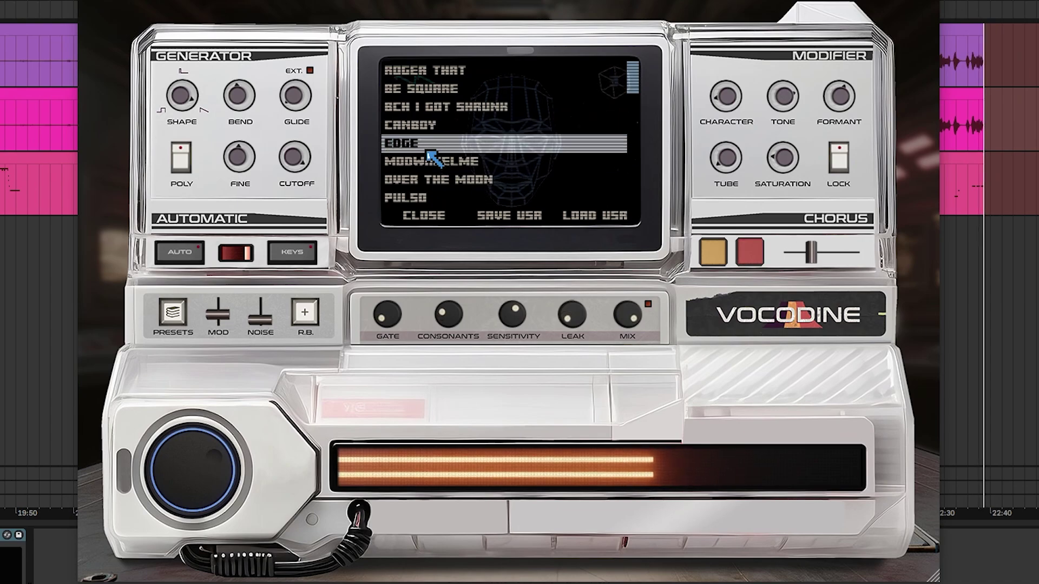
- Audition the Modwheelme, Over the Moon, Pulso and Rattle presets
{"action": "left_click", "coordinate": [443, 163]}
{"action": "left_click", "coordinate": [455, 180]}
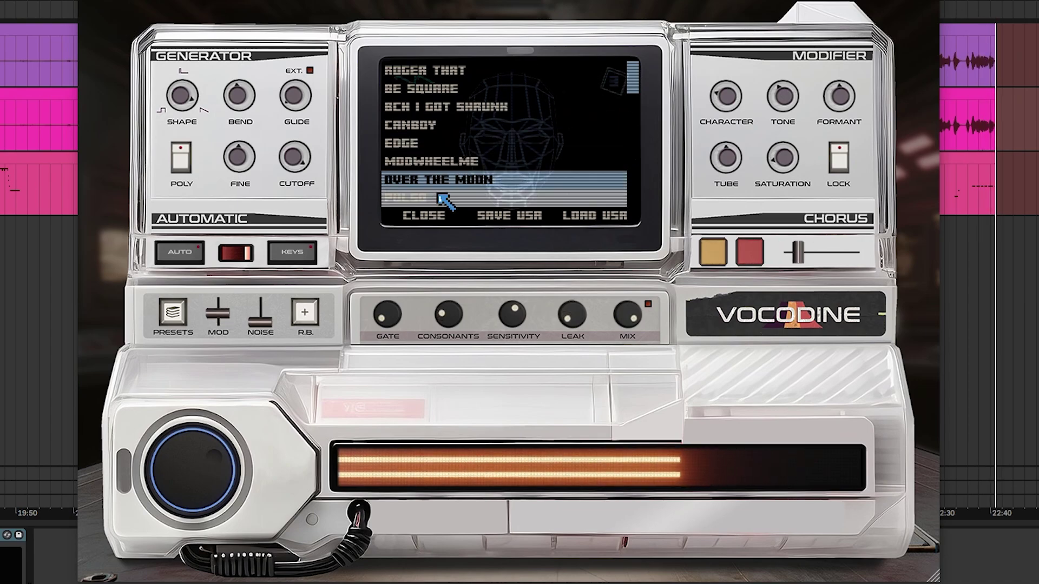
{"action": "left_click", "coordinate": [440, 198]}
{"action": "left_click_drag", "start_coordinate": [637, 81], "coordinate": [626, 104]}
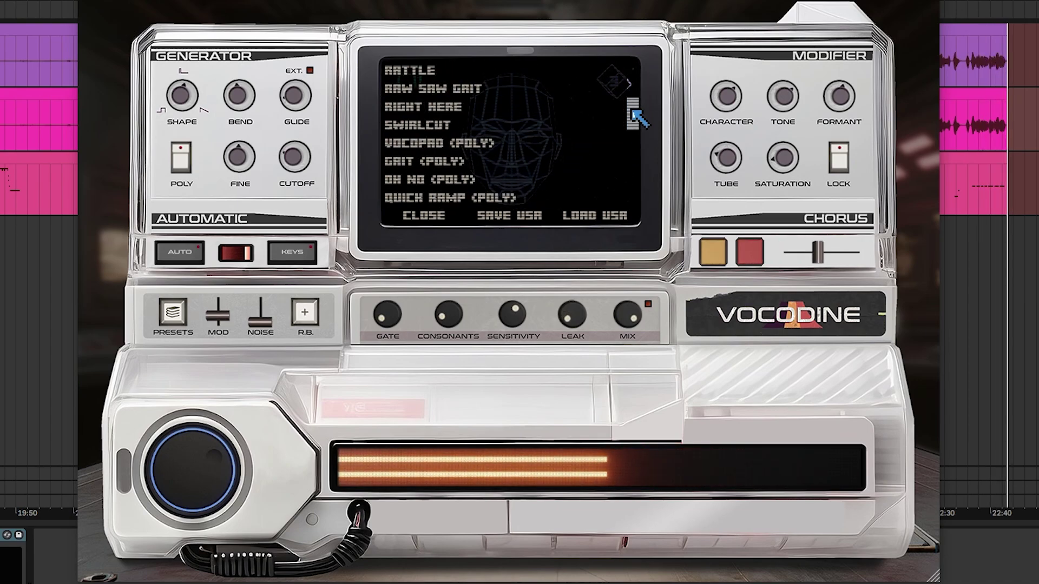
{"action": "left_click", "coordinate": [469, 108]}
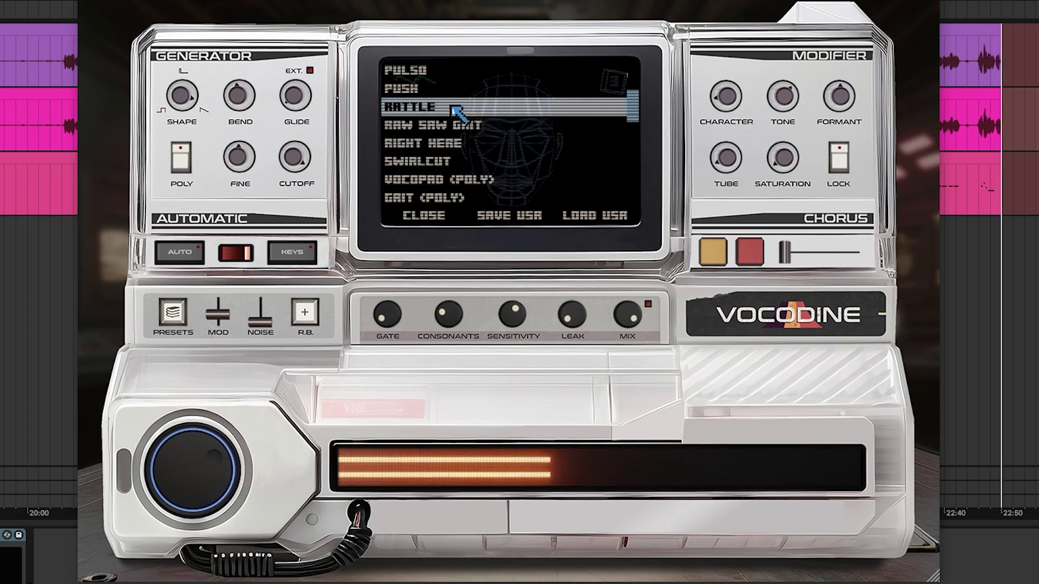
- Browse through the poly and combo presets, audition the speech presets Bobby, Cletus and Smokebot, and close the preset list
{"action": "scroll", "coordinate": [470, 143], "scroll_direction": "up", "scroll_amount": 1}
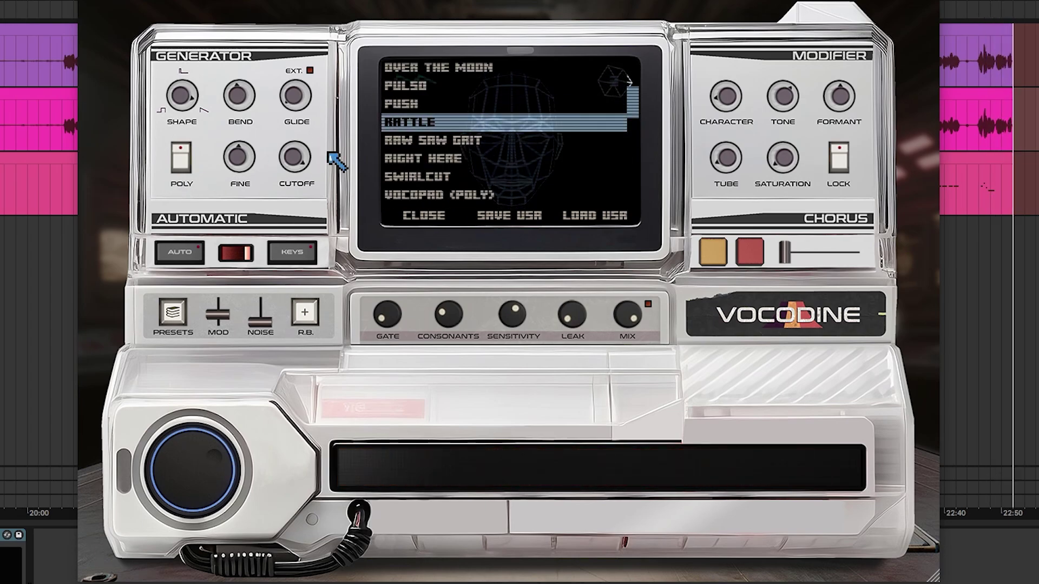
{"action": "scroll", "coordinate": [477, 112], "scroll_direction": "down", "scroll_amount": 2}
{"action": "scroll", "coordinate": [481, 115], "scroll_direction": "down", "scroll_amount": 6}
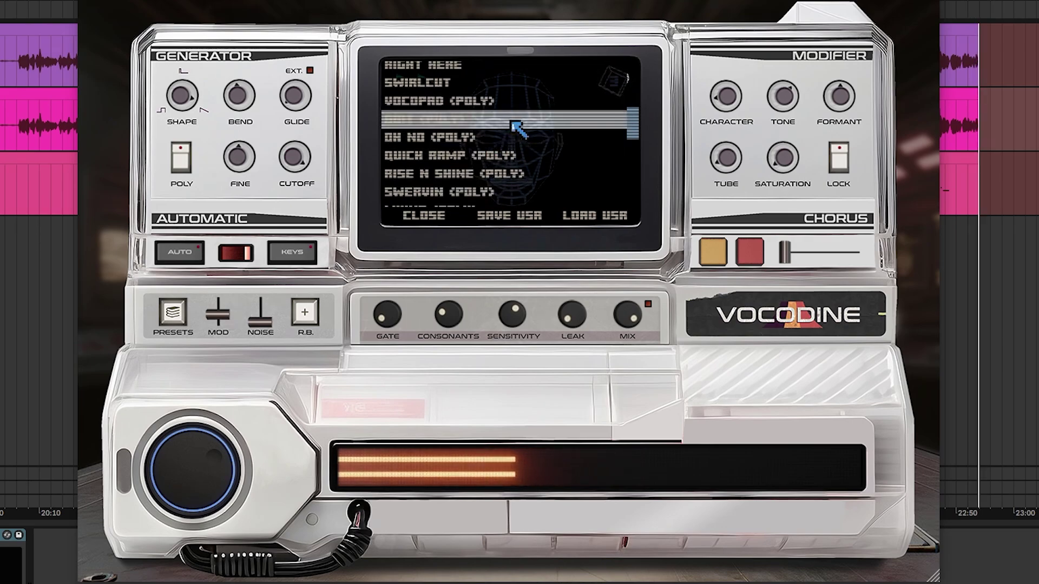
{"action": "scroll", "coordinate": [514, 139], "scroll_direction": "down", "scroll_amount": 7}
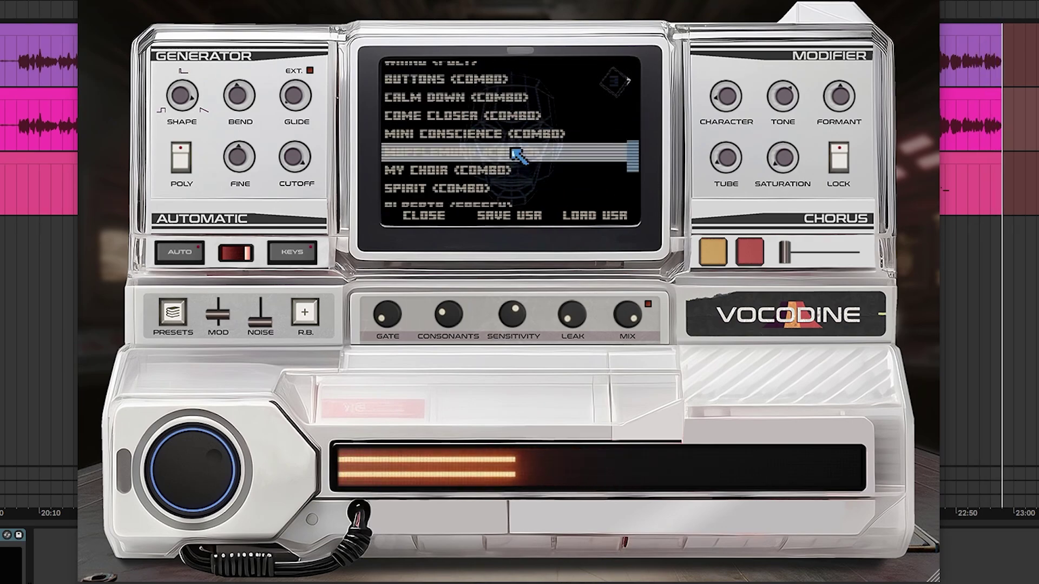
{"action": "scroll", "coordinate": [536, 124], "scroll_direction": "down", "scroll_amount": 3}
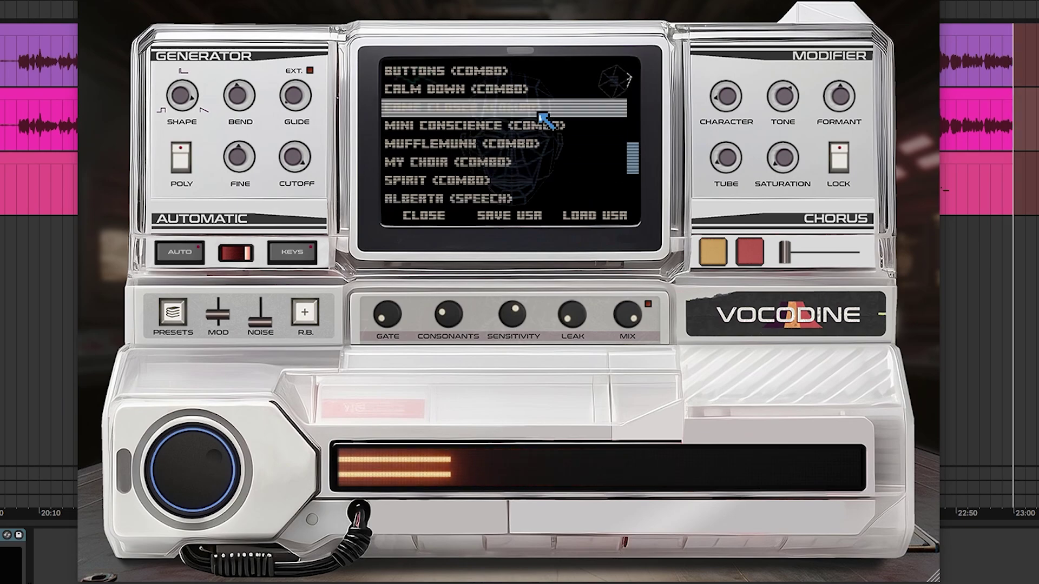
{"action": "scroll", "coordinate": [483, 129], "scroll_direction": "down", "scroll_amount": 2}
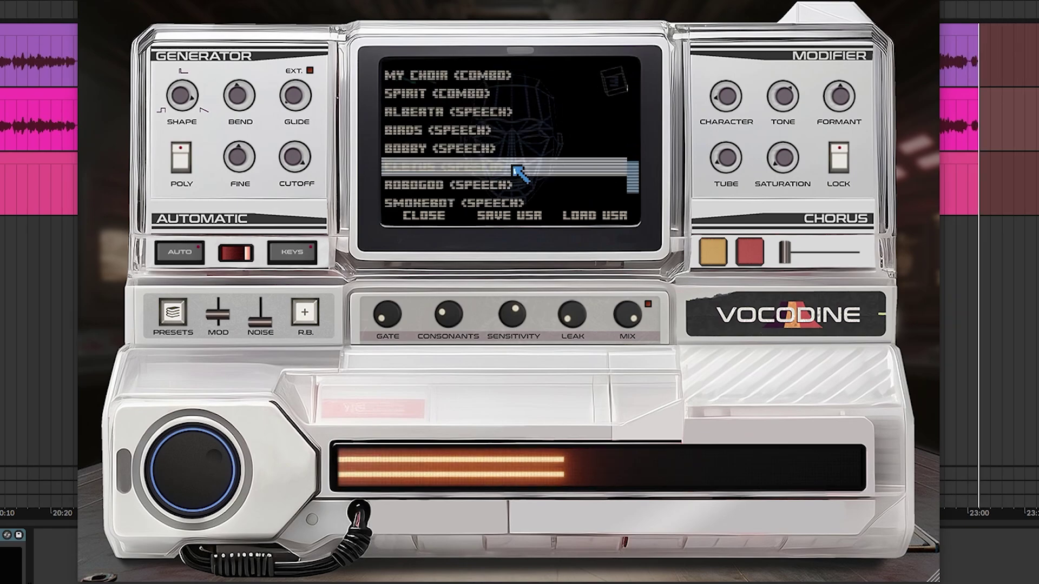
{"action": "left_click", "coordinate": [427, 153]}
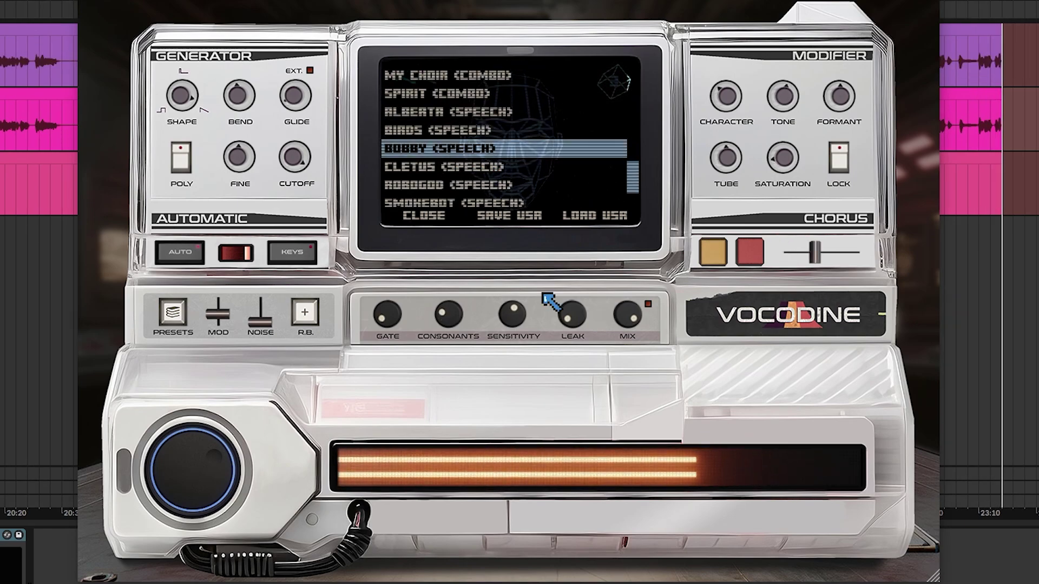
{"action": "left_click", "coordinate": [468, 168]}
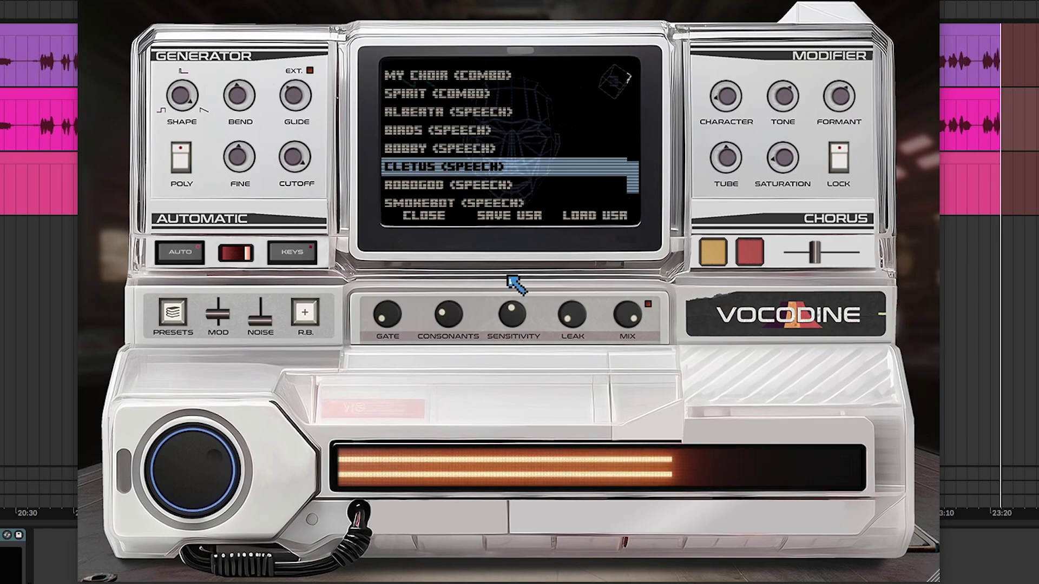
{"action": "key", "text": "Down"}
{"action": "key", "text": "Down"}
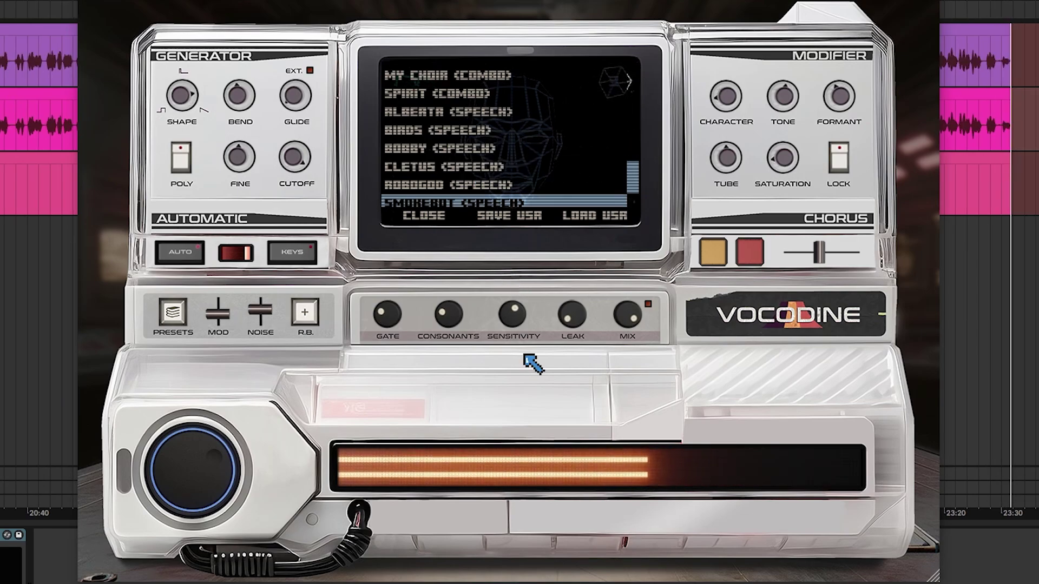
{"action": "double_click", "coordinate": [449, 185]}
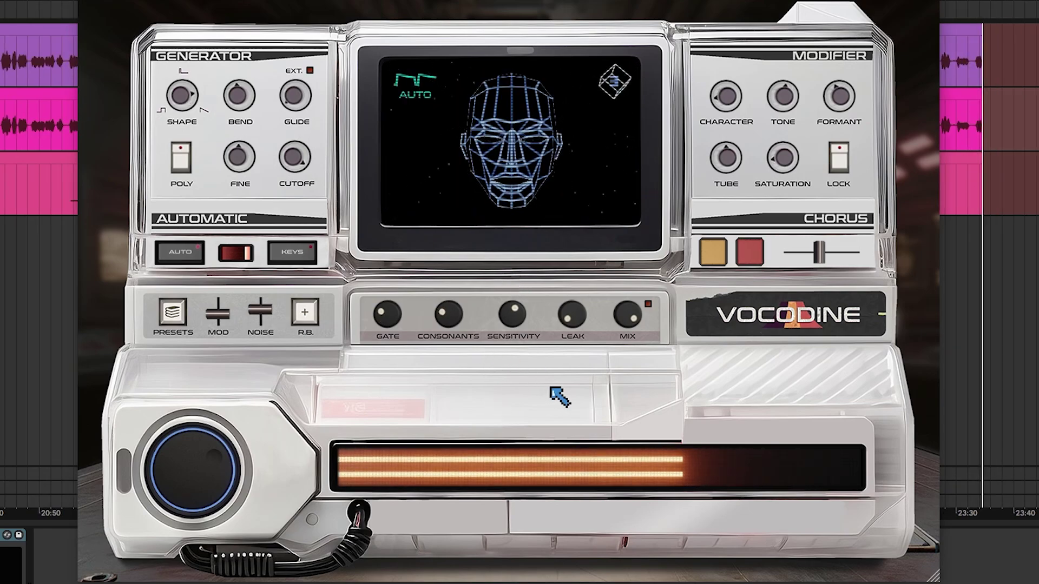